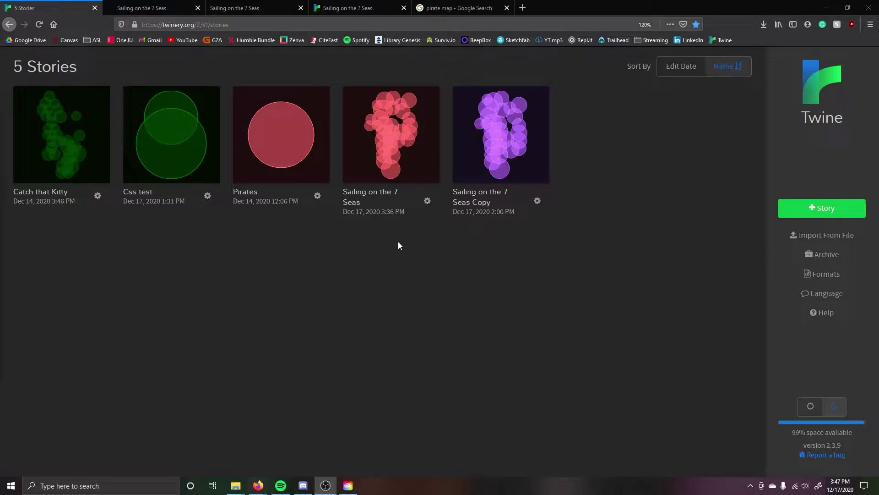
- Preview the story, then publish 'Sailing on the 7 Seas' to a saved HTML file
{"action": "left_click", "coordinate": [427, 201]}
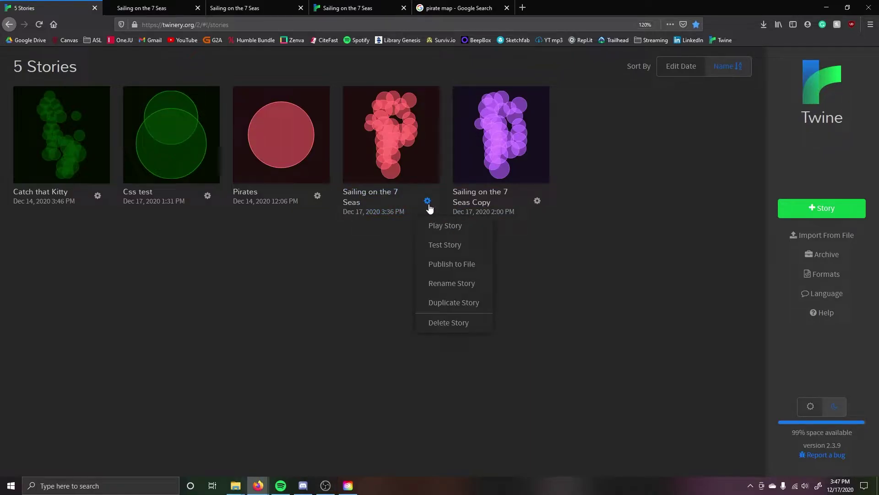
{"action": "left_click", "coordinate": [453, 228]}
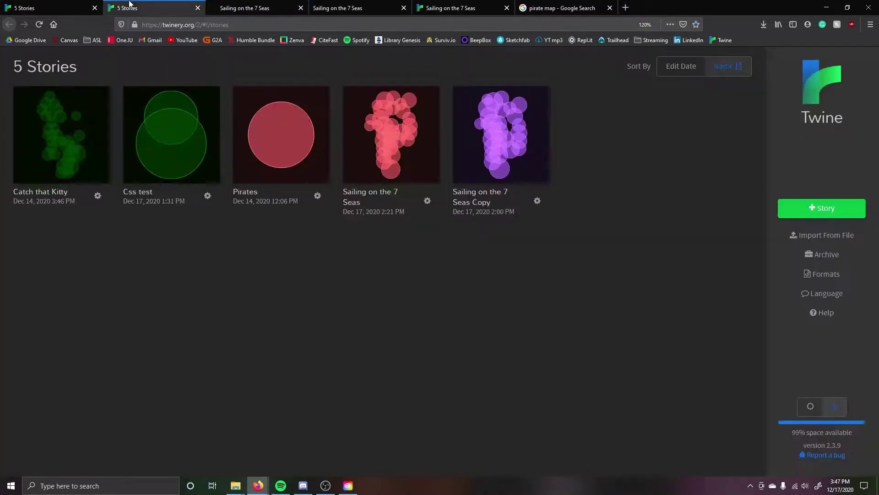
{"action": "left_click", "coordinate": [428, 204]}
{"action": "left_click", "coordinate": [451, 264]}
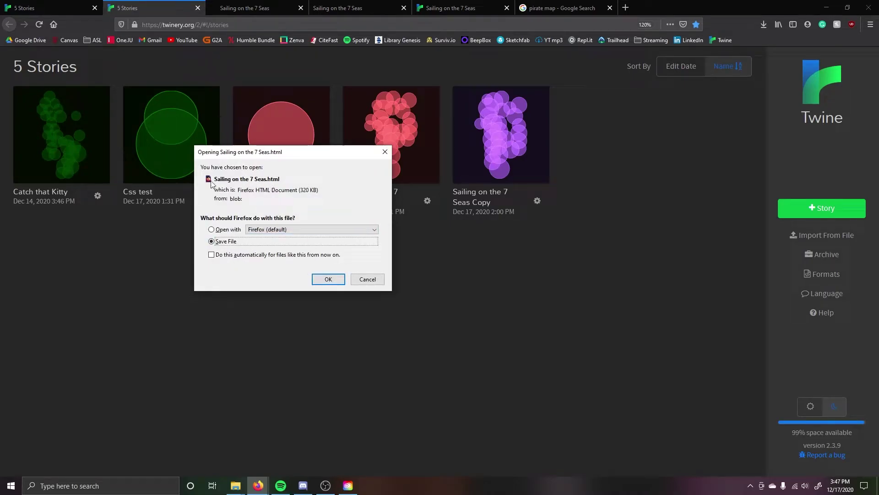
{"action": "left_click", "coordinate": [330, 281]}
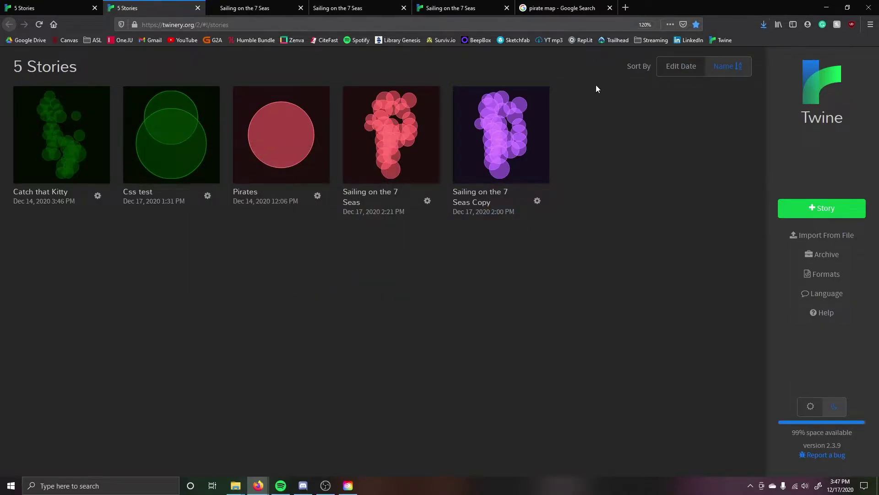
- Go to itch.io in a new Firefox tab
{"action": "left_click", "coordinate": [626, 8]}
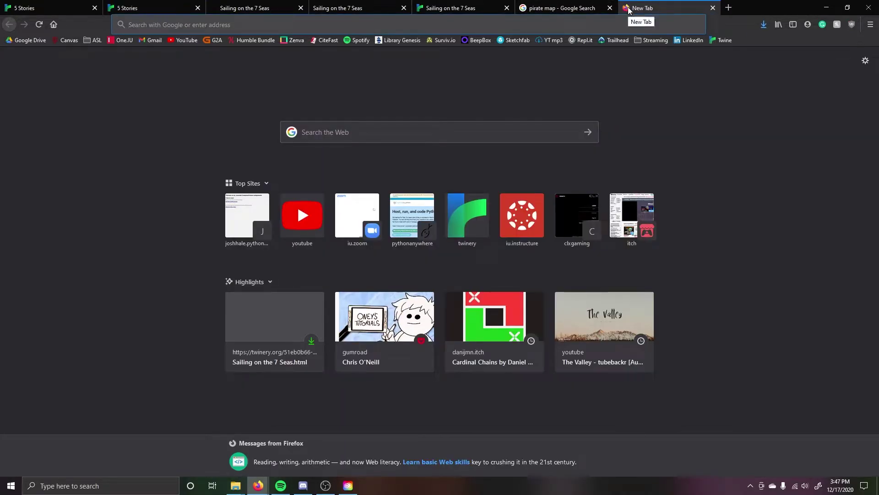
{"action": "type", "text": "itch,"}
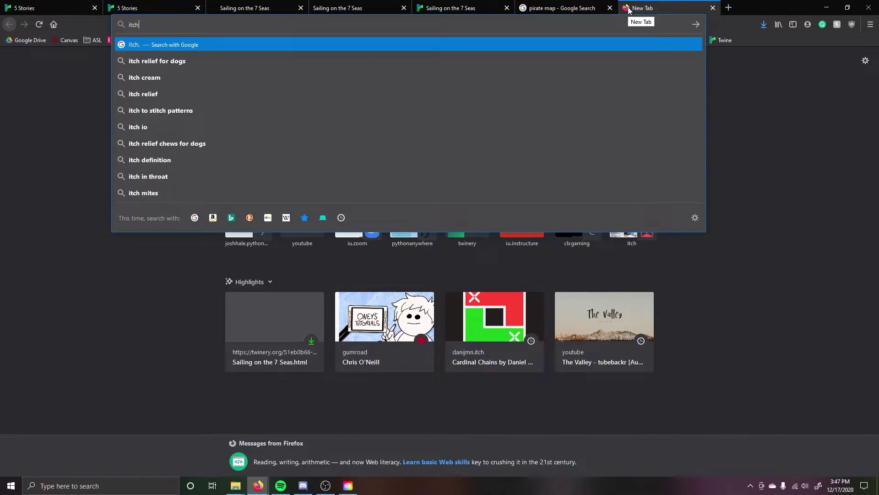
{"action": "key", "text": "BackSpace"}
{"action": "type", "text": ".io/"}
{"action": "key", "text": "Return"}
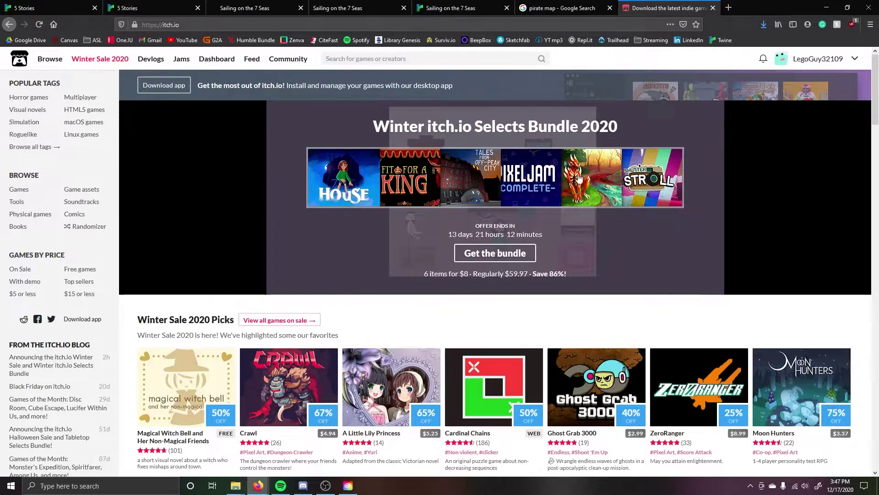
- Start a new itch.io project titled 'Sail The Seven Seas!'
{"action": "left_click", "coordinate": [854, 60]}
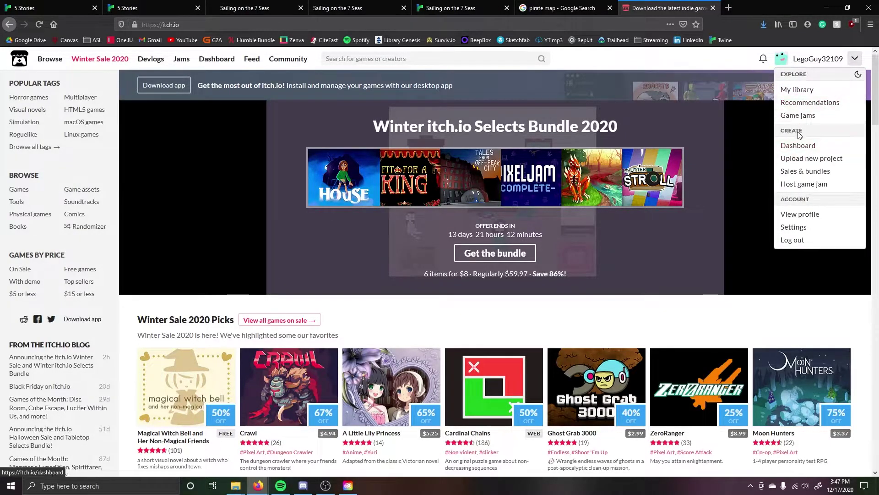
{"action": "left_click", "coordinate": [803, 159]}
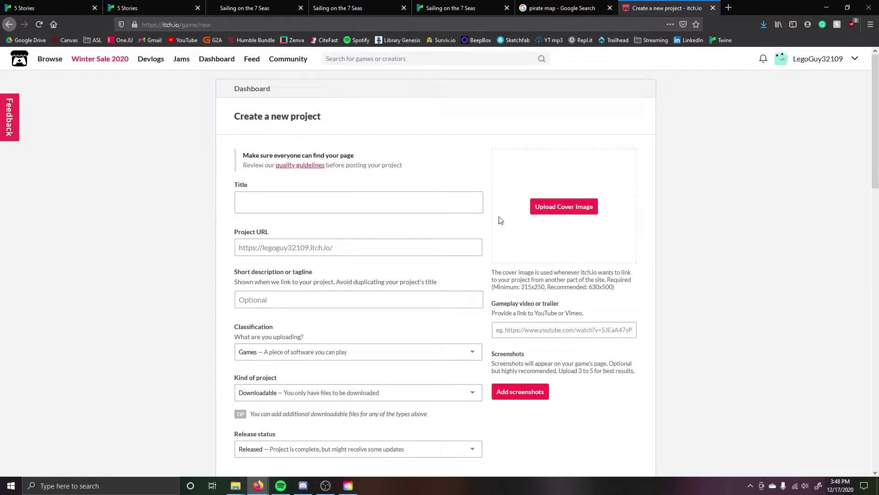
{"action": "left_click", "coordinate": [380, 202]}
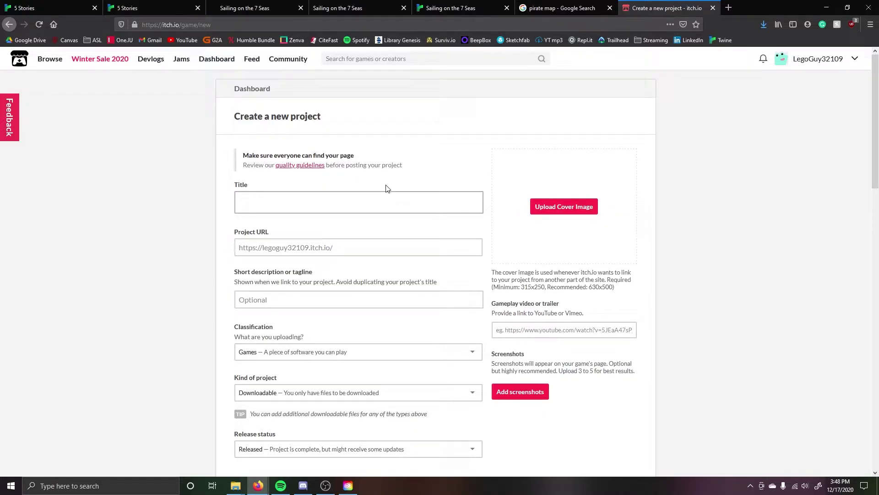
{"action": "type", "text": "Sail the"}
{"action": "key", "text": "BackSpace"}
{"action": "key", "text": "BackSpace"}
{"action": "key", "text": "BackSpace"}
{"action": "key", "text": "BackSpace"}
{"action": "type", "text": "the Seven Seas!"}
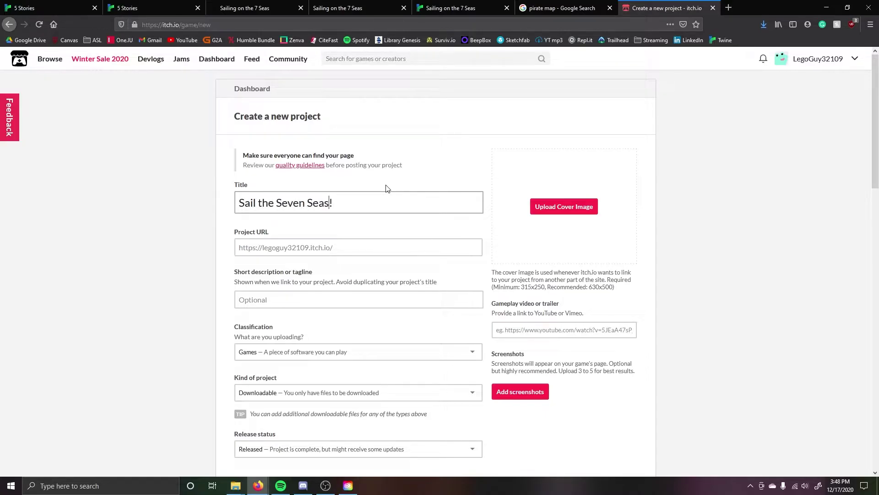
{"action": "key", "text": "BackSpace"}
{"action": "type", "text": "T"}
{"action": "key", "text": "Tab"}
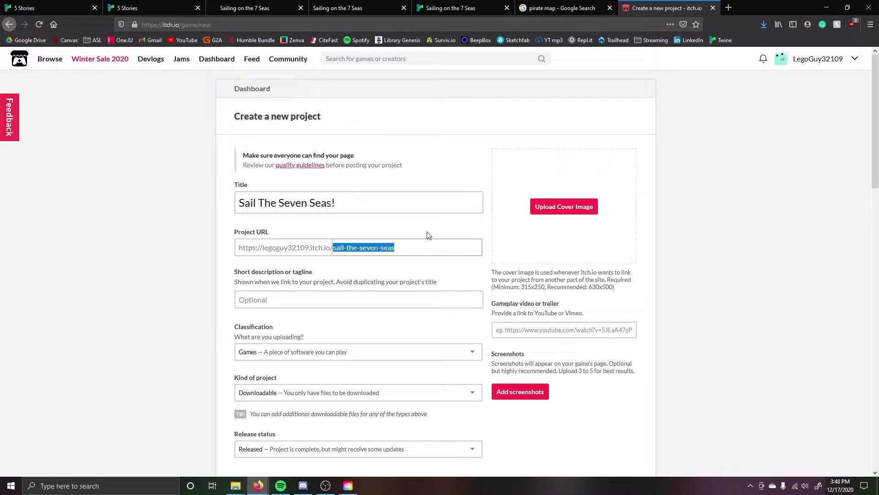
- Enter the short description 'Sail the 7 seas in this fun Twine adventure game!'
{"action": "left_click", "coordinate": [309, 301]}
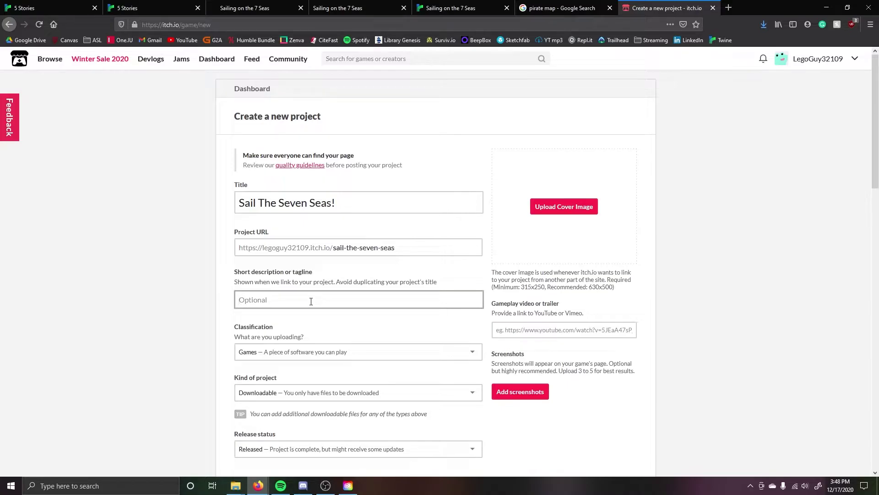
{"action": "type", "text": "S"}
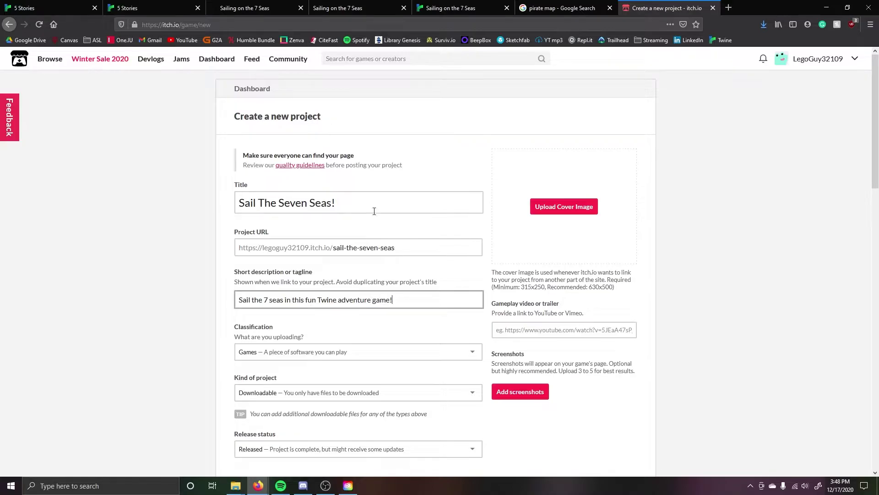
{"action": "scroll", "coordinate": [546, 391], "scroll_direction": "down", "scroll_amount": 1}
- Upload Gameplay and Gameplay2 from the TwineTutorial folder as project screenshots
{"action": "left_click", "coordinate": [520, 284]}
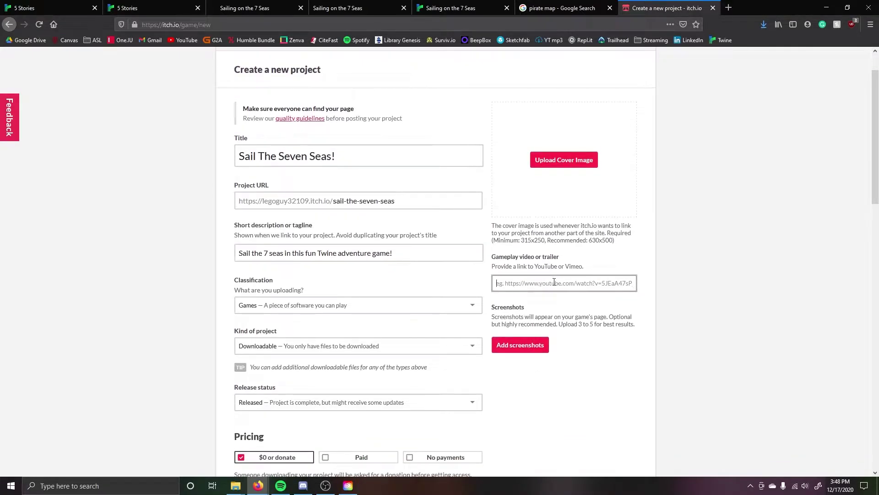
{"action": "left_click", "coordinate": [521, 345]}
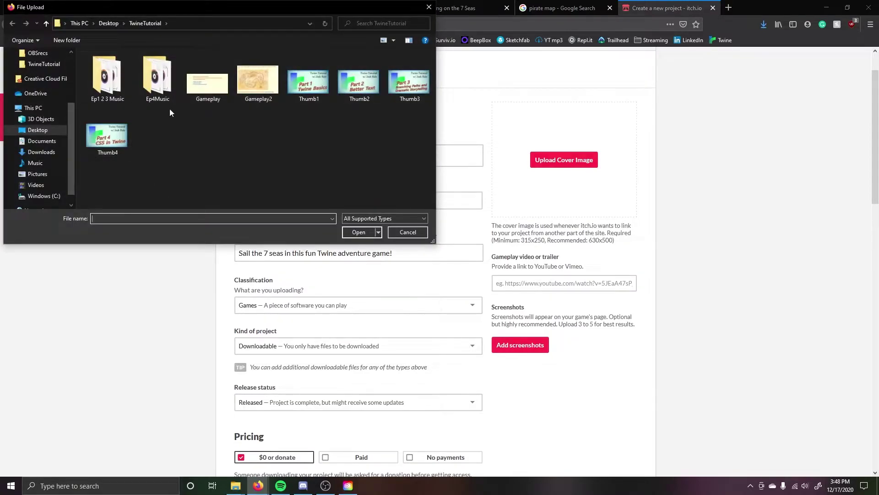
{"action": "left_click", "coordinate": [209, 82]}
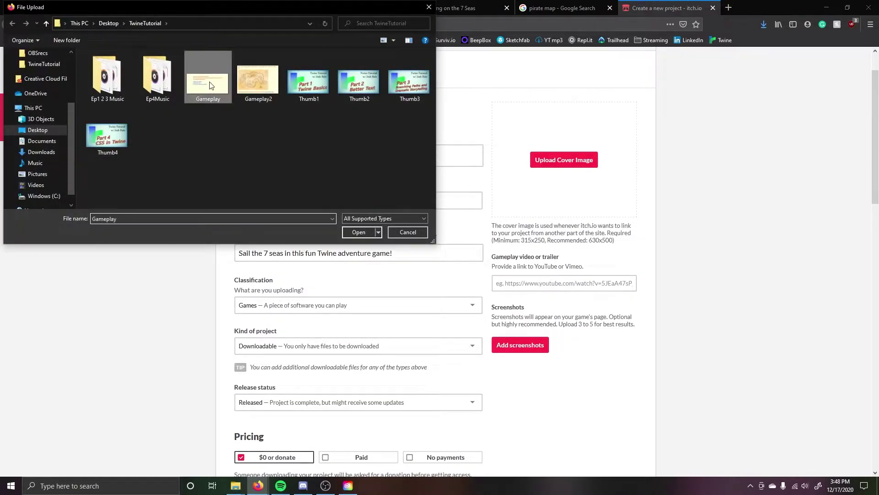
{"action": "left_click", "coordinate": [261, 83], "text": "ctrl"}
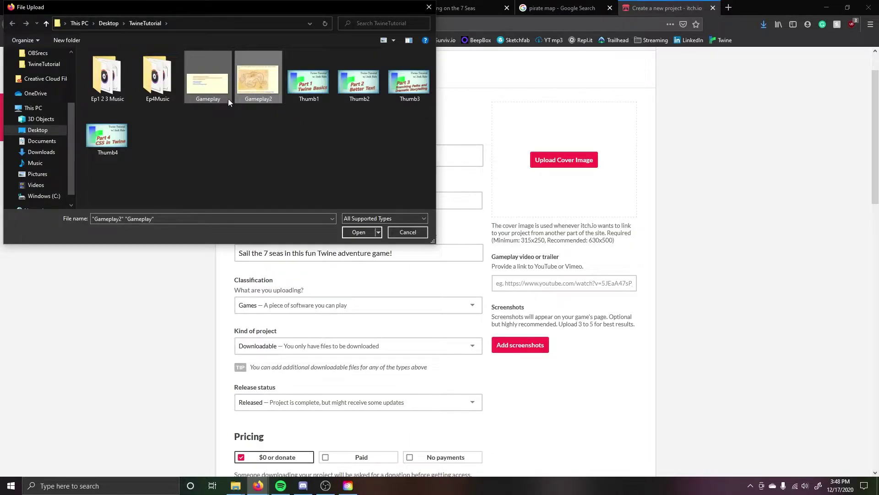
{"action": "left_click", "coordinate": [362, 231]}
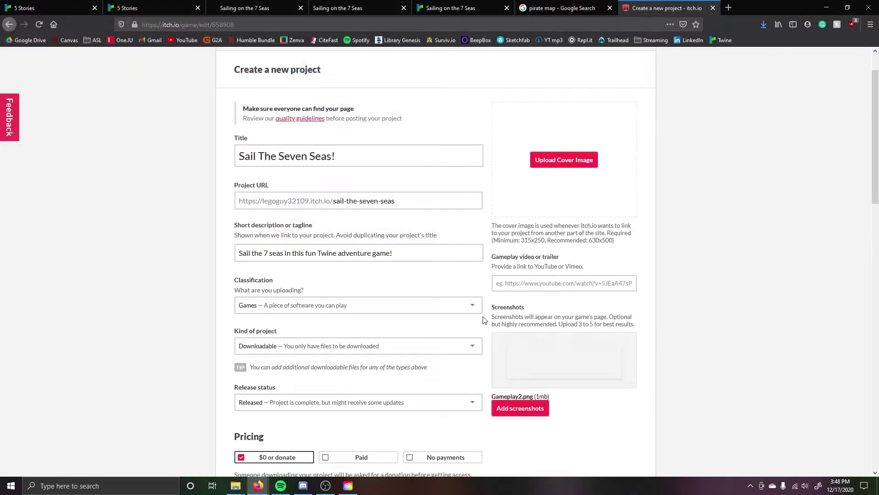
{"action": "scroll", "coordinate": [618, 344], "scroll_direction": "down", "scroll_amount": 1}
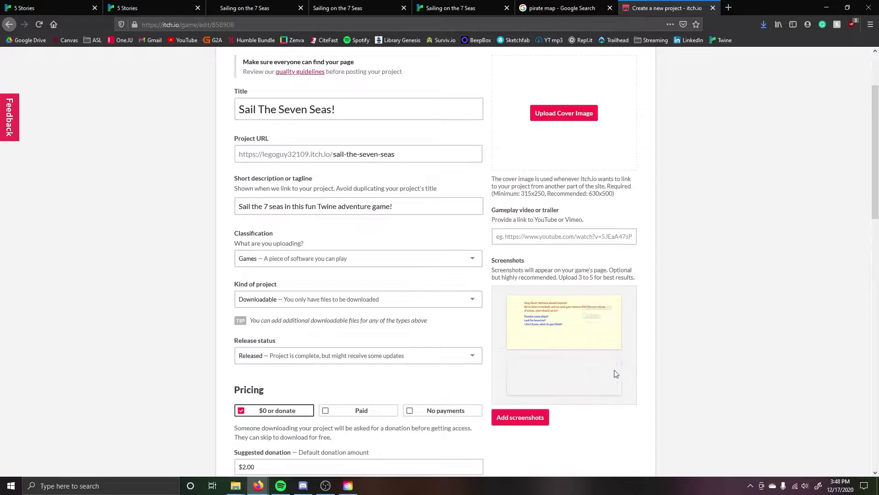
{"action": "mouse_move", "coordinate": [564, 391]}
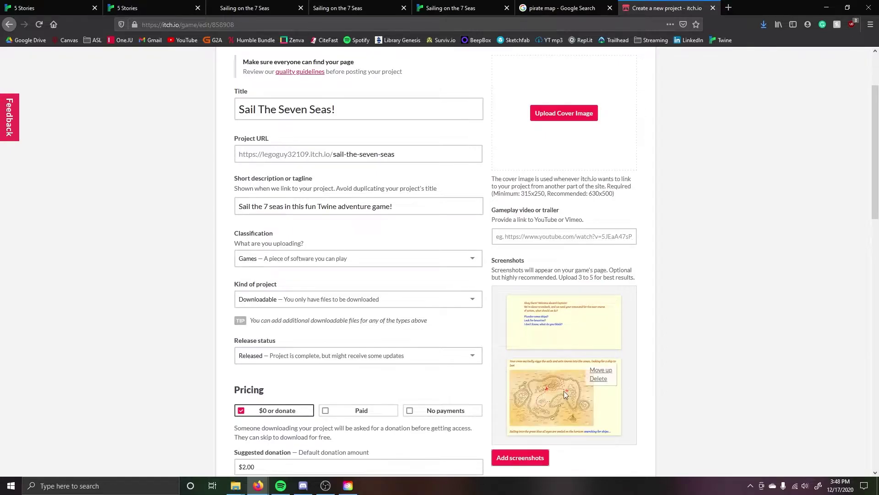
- Keep Games as the classification and set the project kind to HTML
{"action": "left_click", "coordinate": [311, 261]}
{"action": "left_click", "coordinate": [311, 273]}
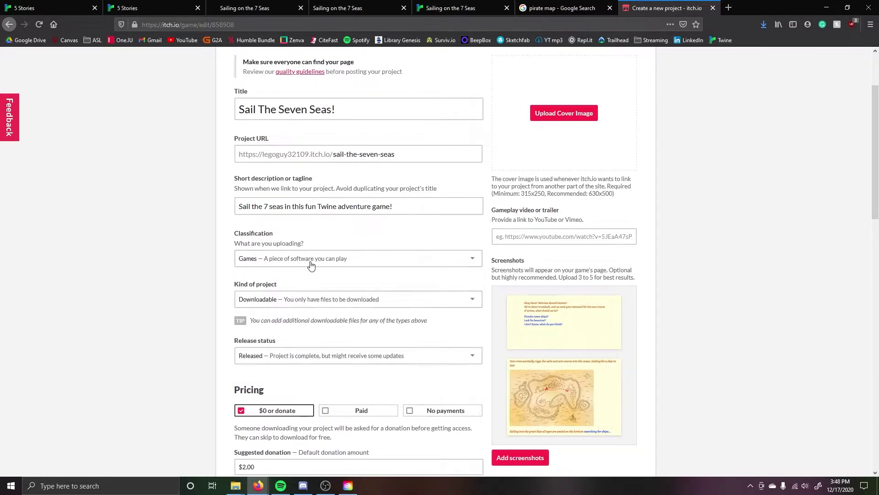
{"action": "left_click", "coordinate": [288, 305]}
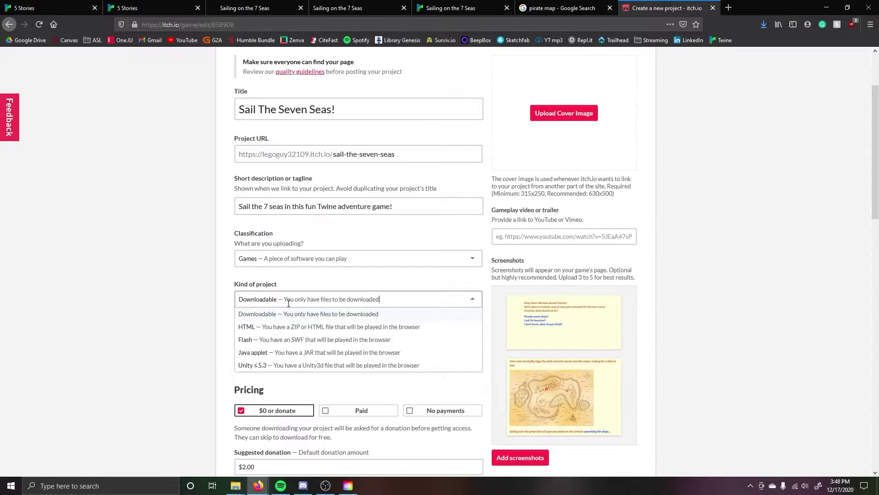
{"action": "left_click", "coordinate": [281, 330]}
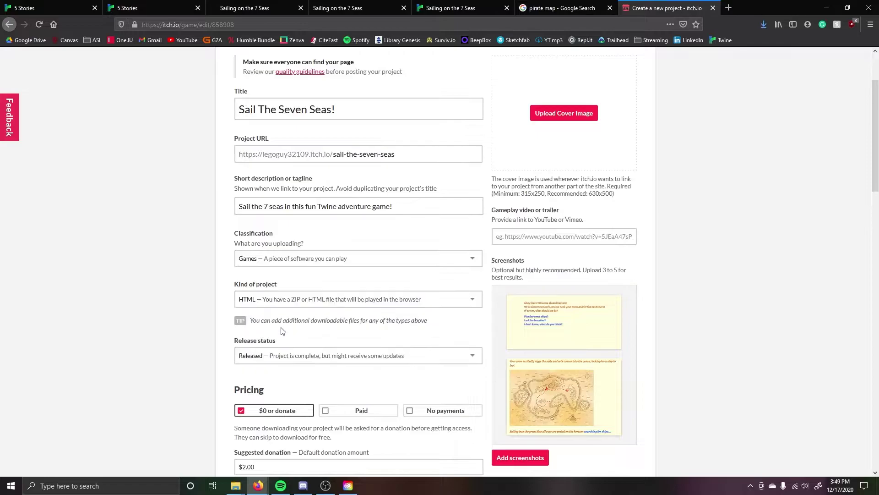
- Set the release status to In development
{"action": "scroll", "coordinate": [298, 330], "scroll_direction": "down", "scroll_amount": 2}
{"action": "left_click", "coordinate": [300, 264]}
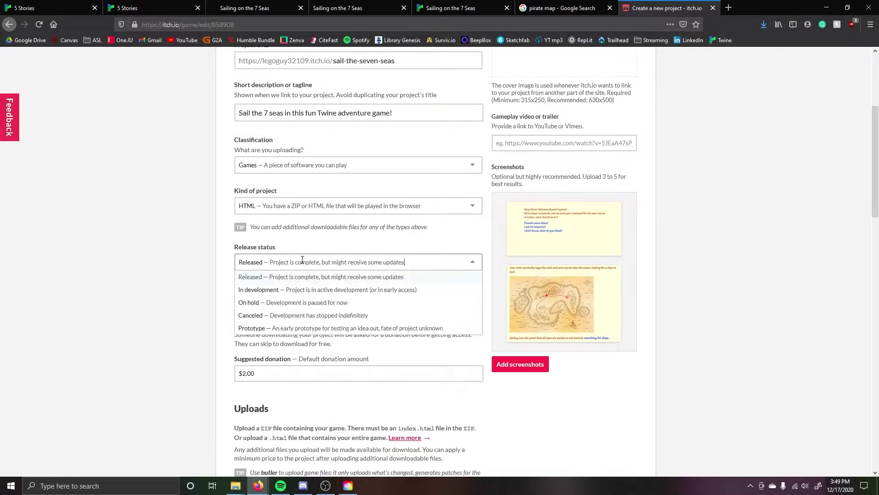
{"action": "left_click", "coordinate": [263, 294]}
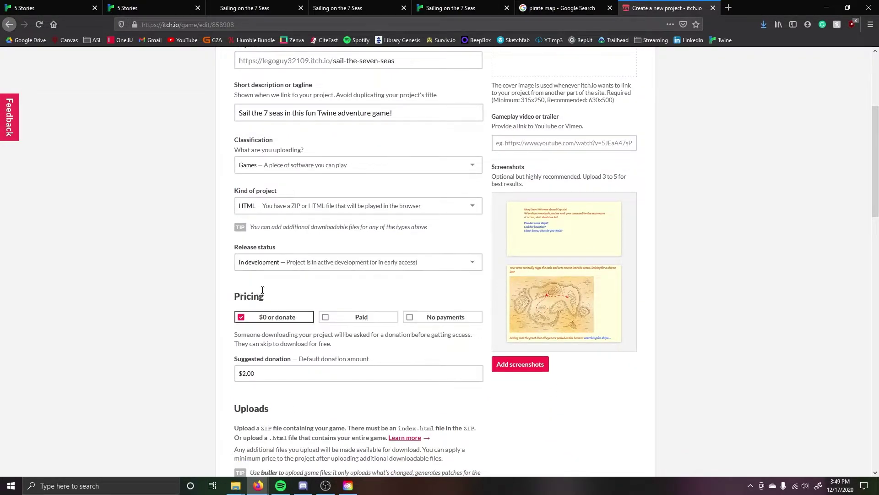
{"action": "left_click", "coordinate": [269, 263]}
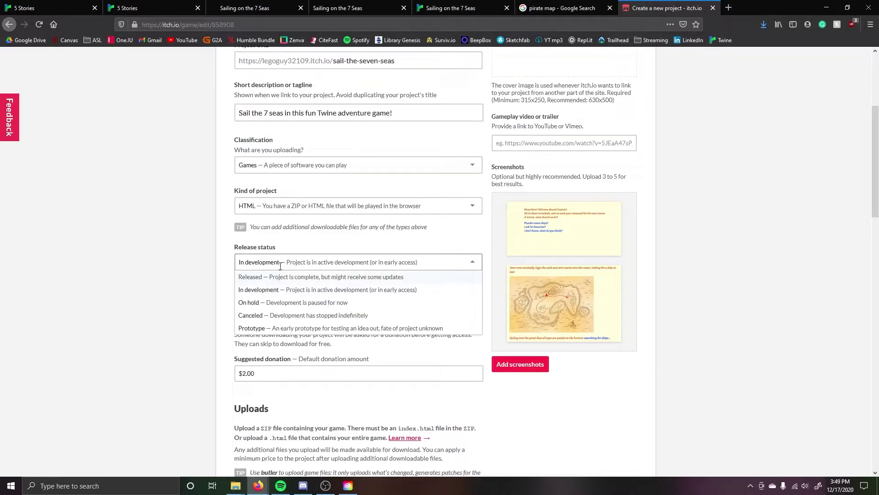
{"action": "left_click", "coordinate": [273, 289]}
- Set pricing to No payments
{"action": "scroll", "coordinate": [246, 306], "scroll_direction": "down", "scroll_amount": 1}
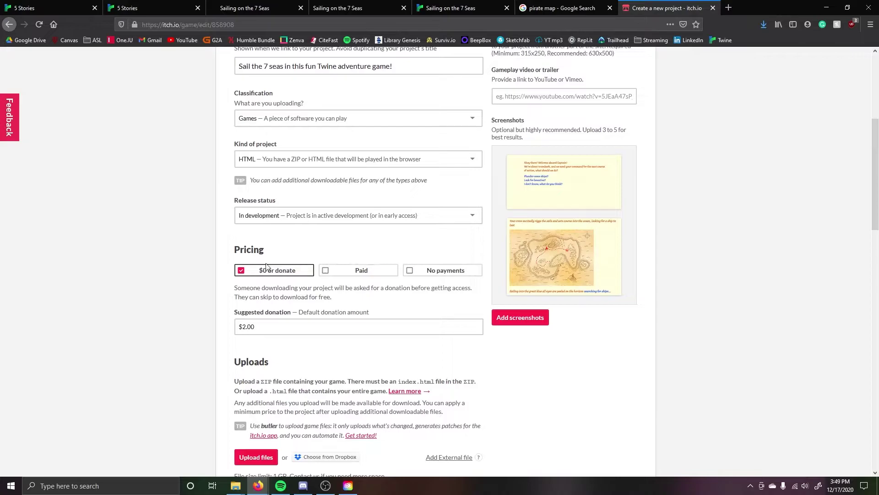
{"action": "left_click", "coordinate": [410, 271]}
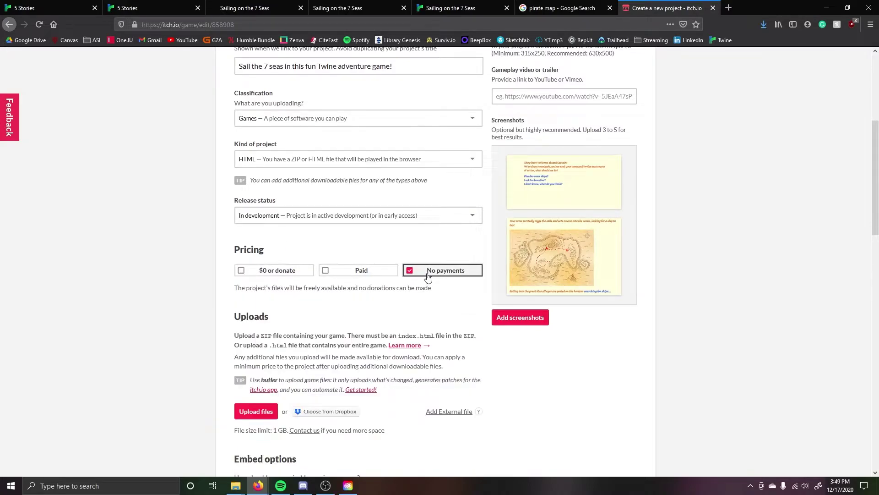
{"action": "left_click", "coordinate": [277, 274]}
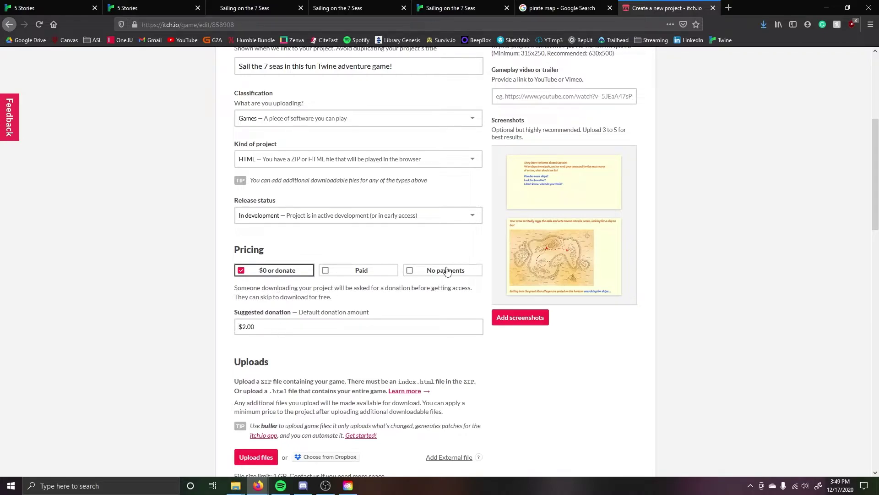
{"action": "left_click", "coordinate": [410, 271]}
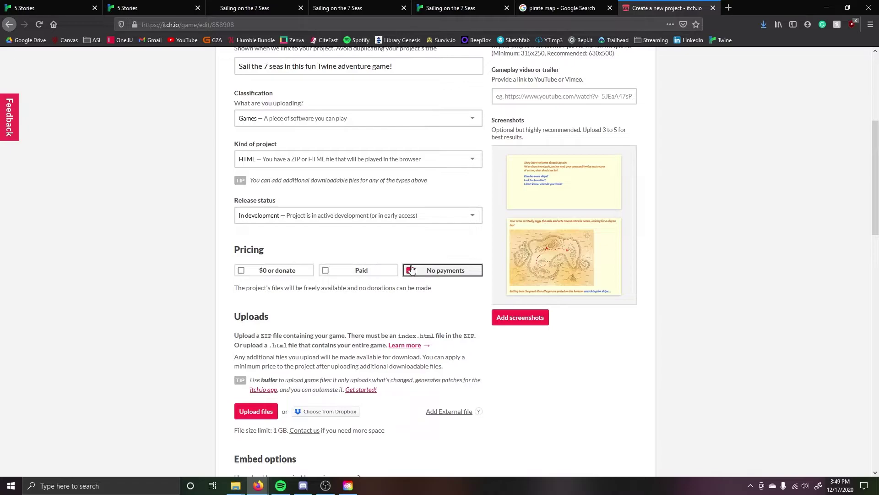
{"action": "scroll", "coordinate": [274, 298], "scroll_direction": "down", "scroll_amount": 2}
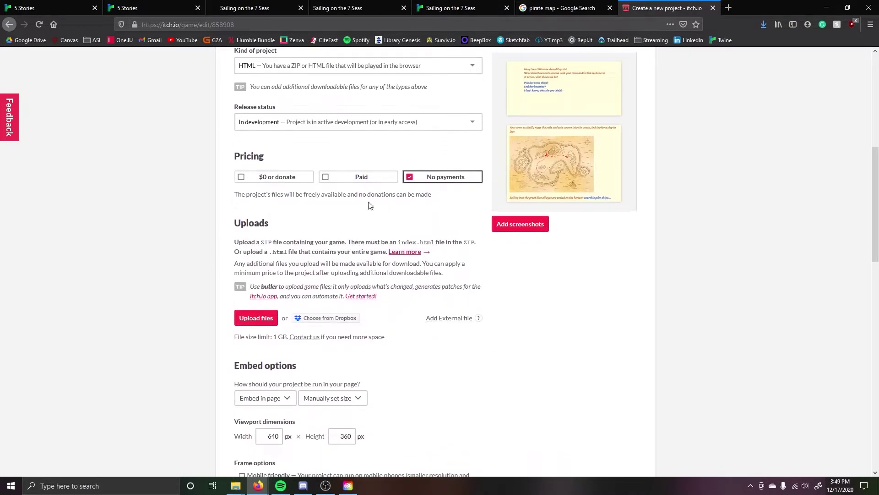
- Upload Sailing on the 7 Seas.html (320kb) and mark it to be played in the browser
{"action": "left_click", "coordinate": [255, 319]}
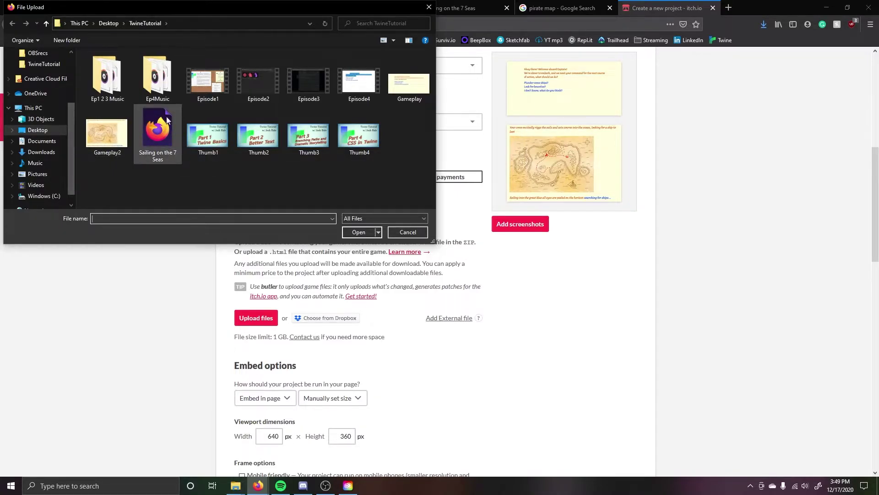
{"action": "left_click", "coordinate": [158, 139]}
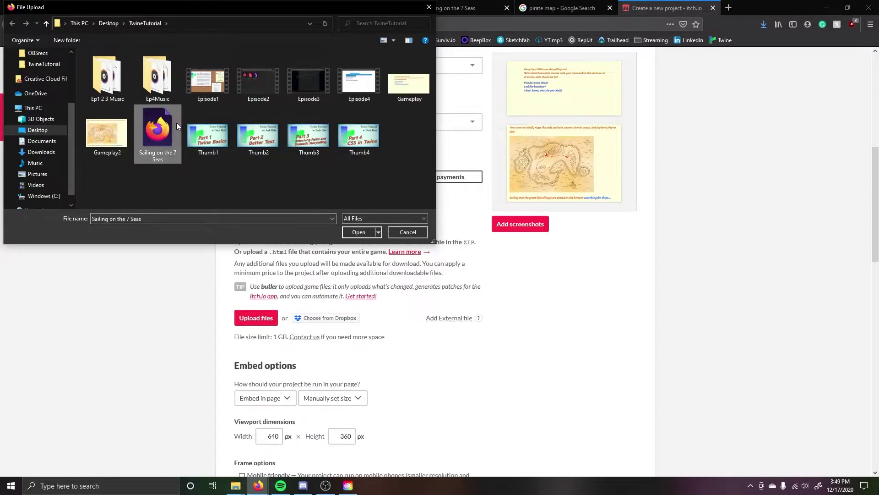
{"action": "left_click", "coordinate": [359, 231]}
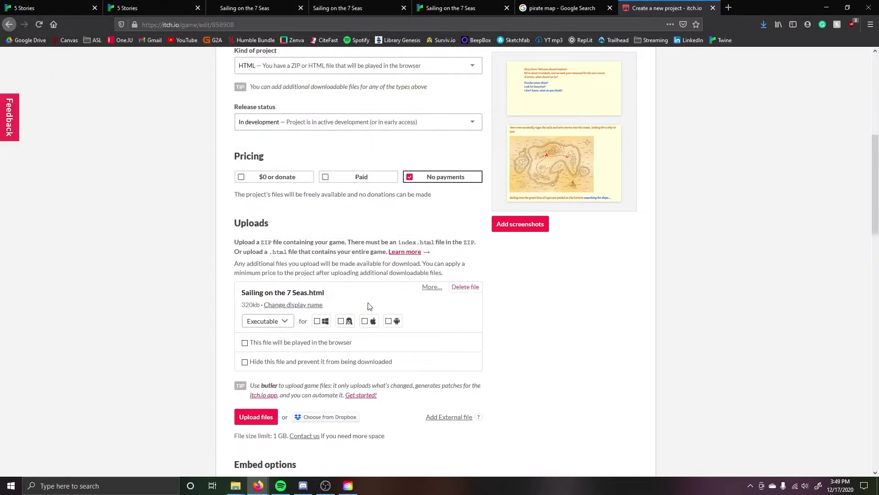
{"action": "left_click", "coordinate": [244, 342]}
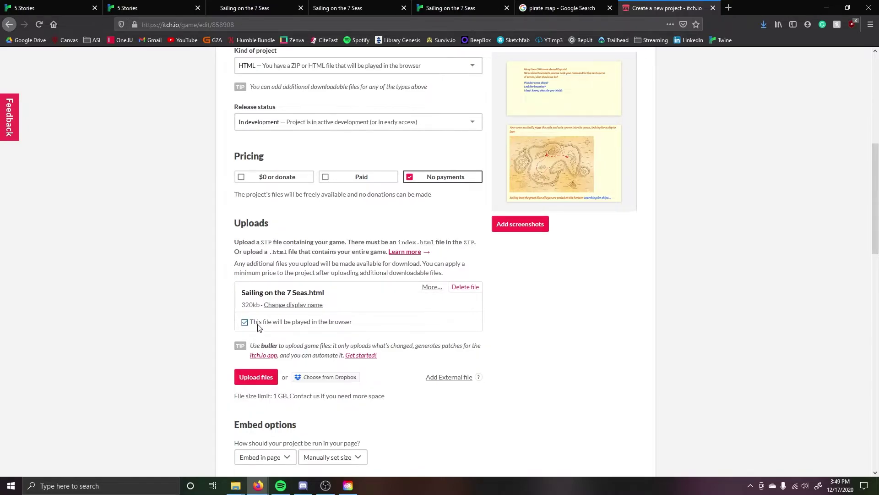
- Keep the embed size manually set at 640 × 360
{"action": "scroll", "coordinate": [259, 326], "scroll_direction": "down", "scroll_amount": 2}
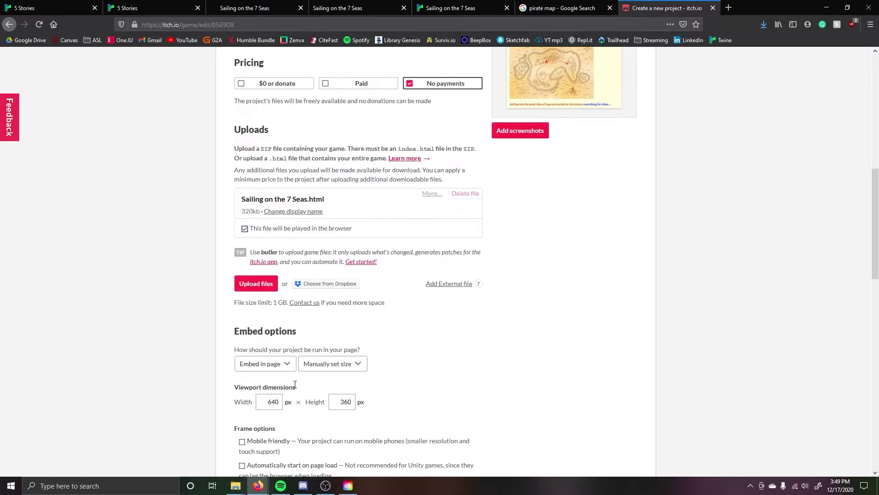
{"action": "scroll", "coordinate": [295, 384], "scroll_direction": "down", "scroll_amount": 2}
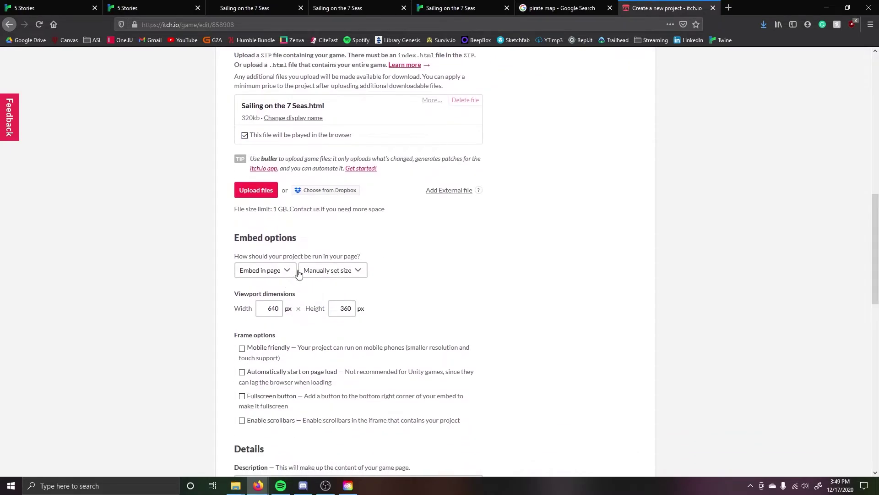
{"action": "left_click", "coordinate": [322, 272]}
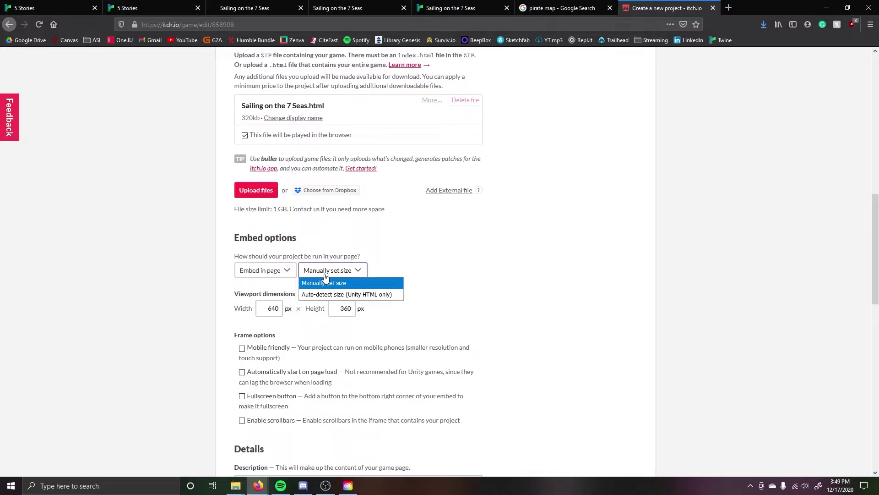
{"action": "left_click", "coordinate": [331, 295]}
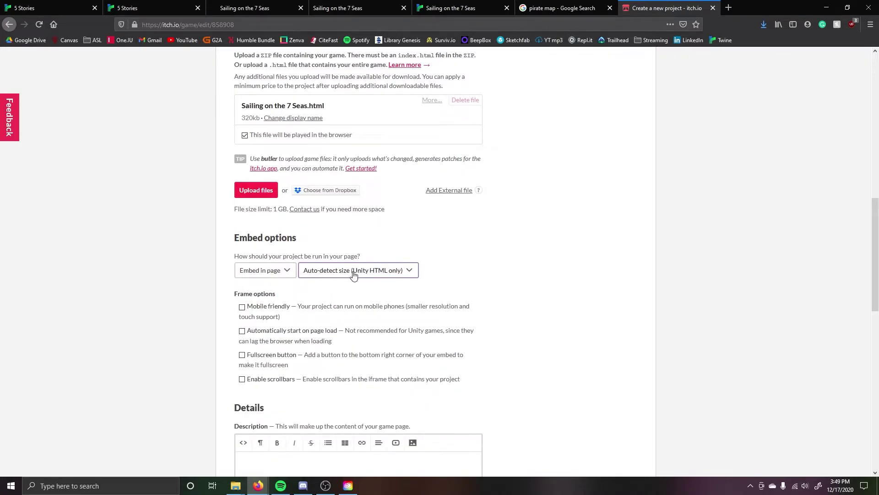
{"action": "left_click", "coordinate": [353, 274]}
{"action": "left_click", "coordinate": [344, 282]}
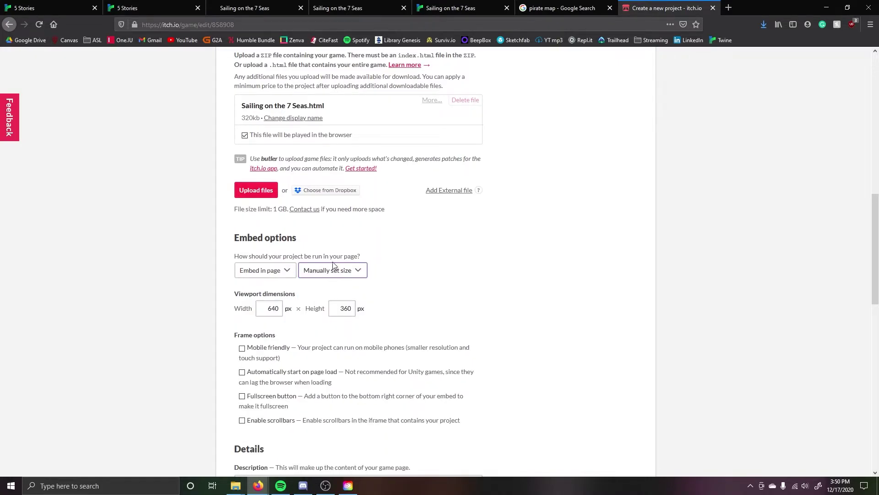
{"action": "left_click", "coordinate": [273, 308]}
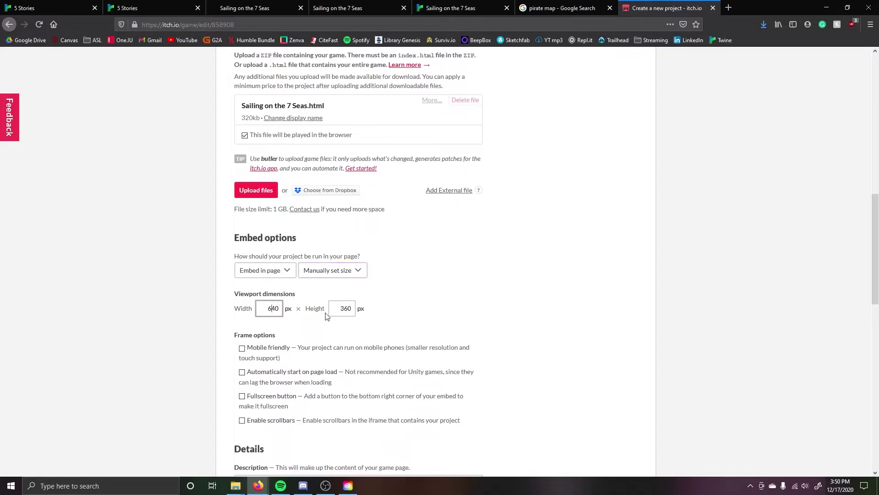
{"action": "scroll", "coordinate": [318, 328], "scroll_direction": "down", "scroll_amount": 2}
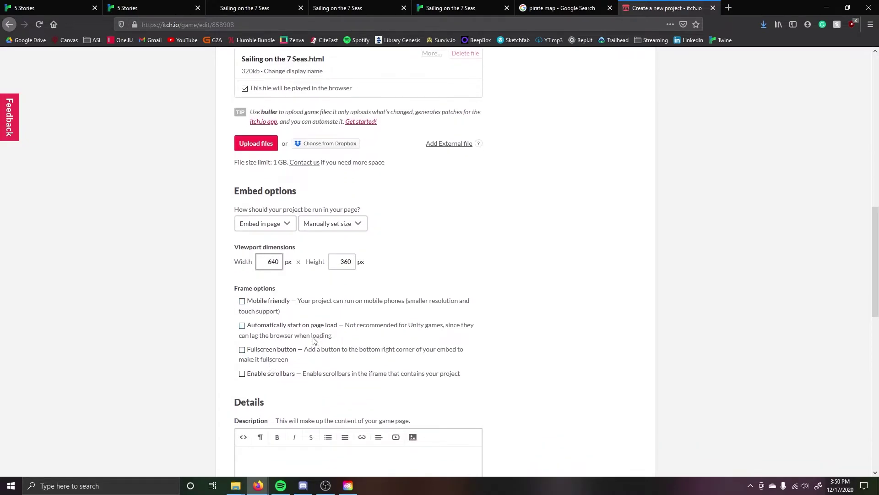
- Enable the Fullscreen button and Automatically start on page load
{"action": "left_click", "coordinate": [242, 351]}
{"action": "scroll", "coordinate": [200, 359], "scroll_direction": "down", "scroll_amount": 1}
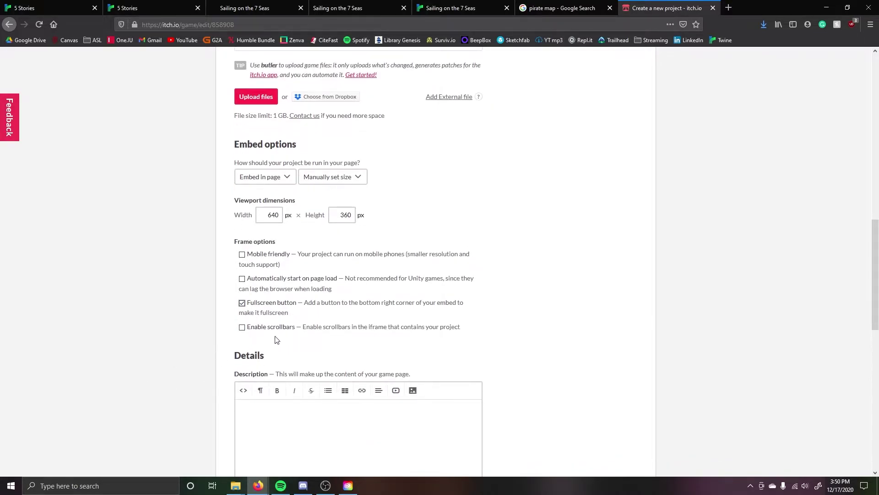
{"action": "scroll", "coordinate": [243, 316], "scroll_direction": "up", "scroll_amount": 1}
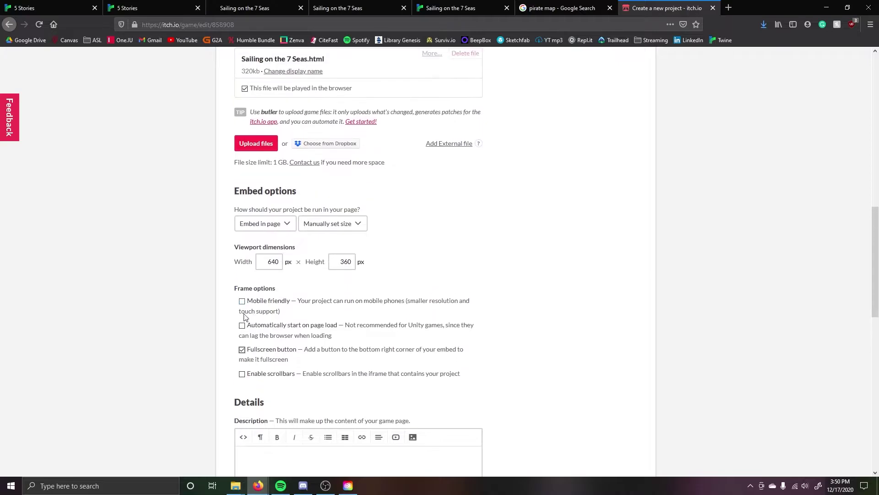
{"action": "left_click", "coordinate": [242, 326]}
- Write the pirate-adventure description about sailing the 7 seas and set the genre to Adventure
{"action": "scroll", "coordinate": [255, 314], "scroll_direction": "down", "scroll_amount": 4}
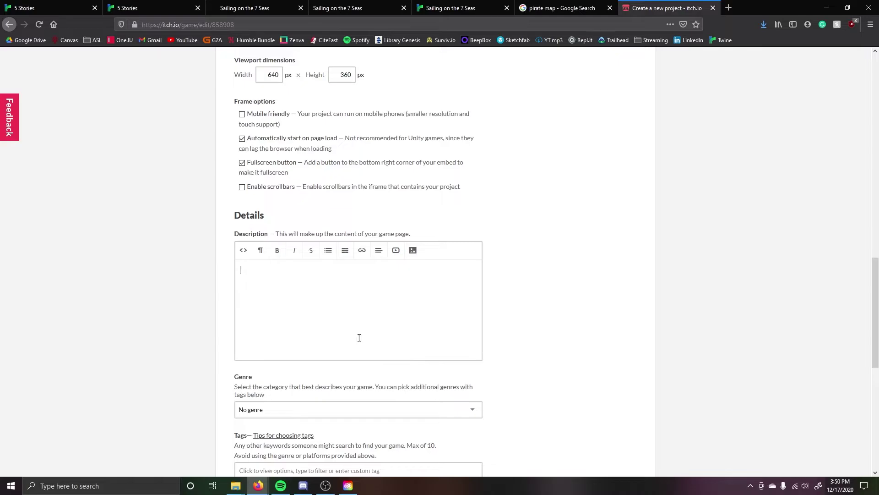
{"action": "type", "text": "is awesome little Twine game where you and you"}
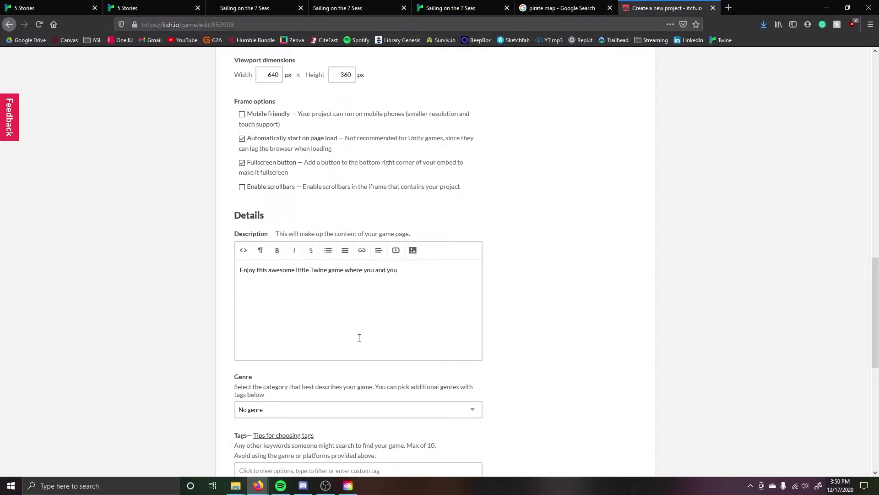
{"action": "type", "text": "r crew sail the 7 seas!  A"}
{"action": "type", "text": "ttack ships, and hunt down bount"}
{"action": "type", "text": "ies for a rip-roaring time!"}
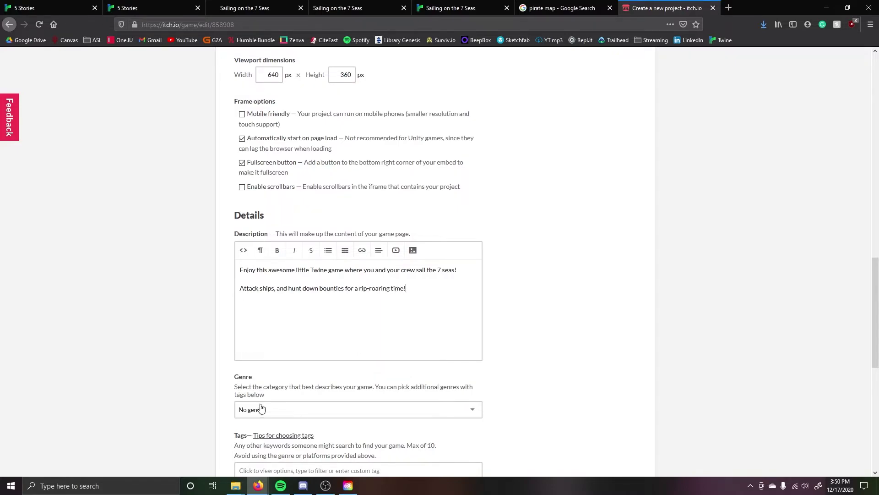
{"action": "left_click", "coordinate": [261, 409]}
{"action": "scroll", "coordinate": [282, 403], "scroll_direction": "down", "scroll_amount": 3}
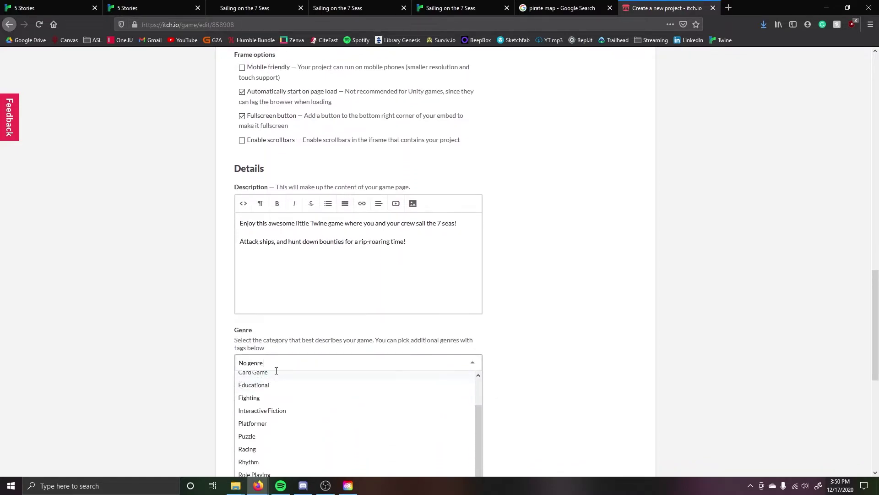
{"action": "scroll", "coordinate": [294, 399], "scroll_direction": "up", "scroll_amount": 2}
{"action": "left_click", "coordinate": [273, 403]}
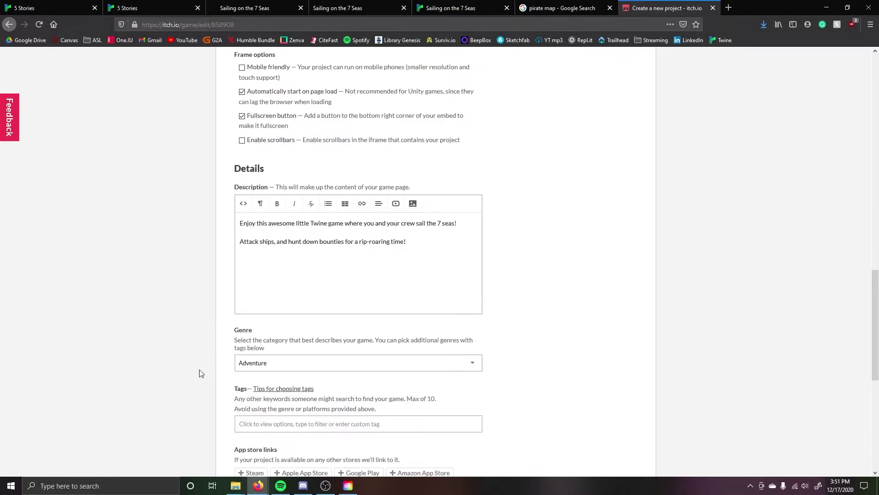
{"action": "scroll", "coordinate": [200, 374], "scroll_direction": "down", "scroll_amount": 2}
- Add the tags twine, interactive-fiction and pirates
{"action": "left_click", "coordinate": [259, 331]}
{"action": "type", "text": "Twine"}
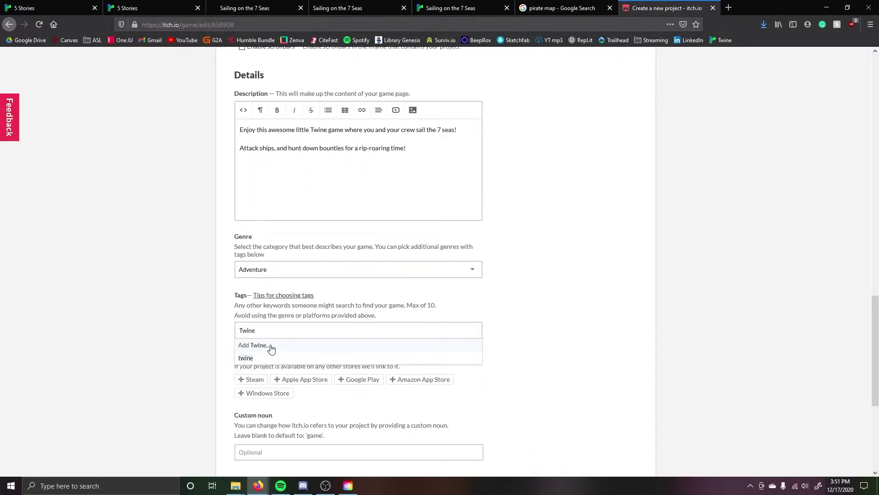
{"action": "left_click", "coordinate": [303, 360]}
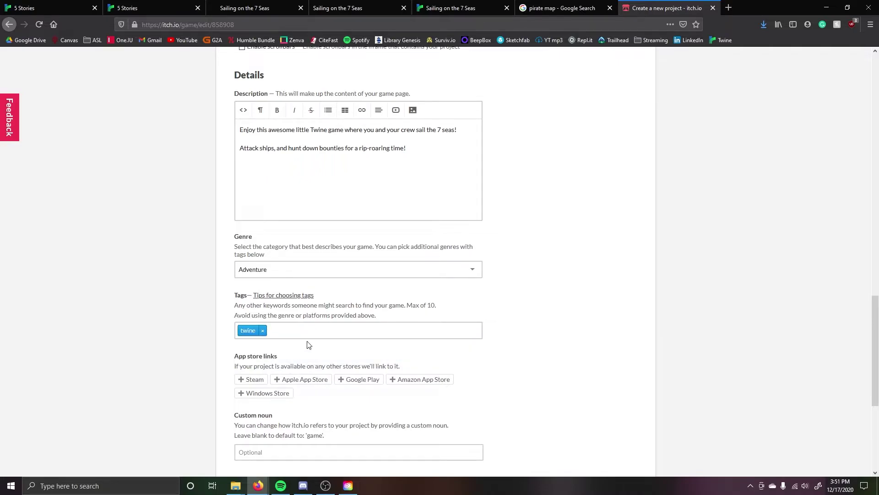
{"action": "type", "text": "inter"}
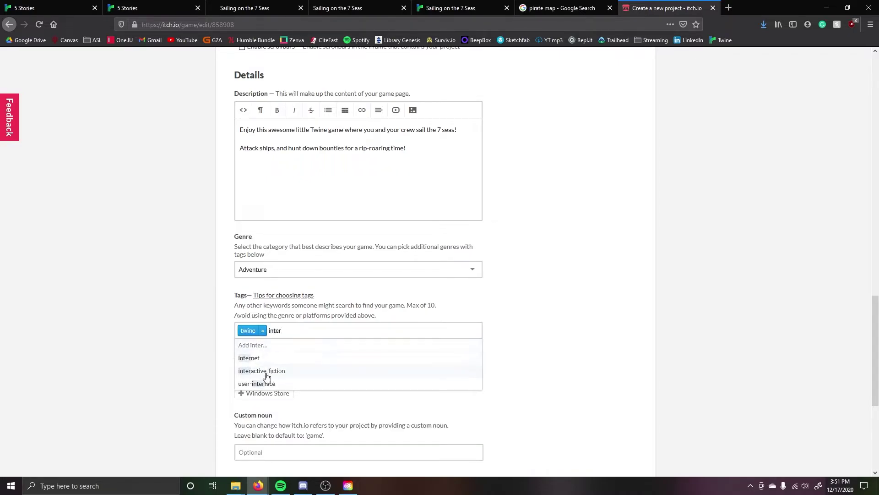
{"action": "left_click", "coordinate": [265, 371]}
{"action": "type", "text": "pirate"}
{"action": "left_click", "coordinate": [264, 365]}
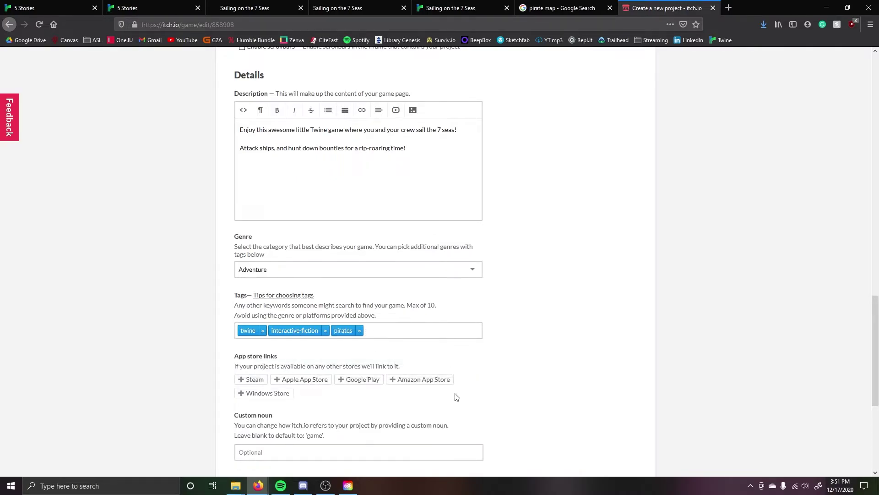
{"action": "scroll", "coordinate": [447, 400], "scroll_direction": "down", "scroll_amount": 2}
- Enter 'Interactive Story' as the custom noun, then Save & view page
{"action": "scroll", "coordinate": [348, 339], "scroll_direction": "down", "scroll_amount": 1}
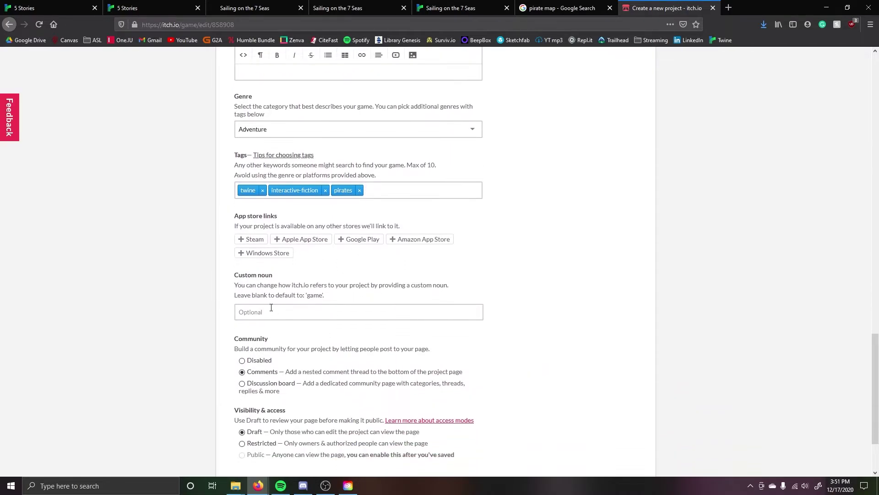
{"action": "left_click", "coordinate": [271, 312]}
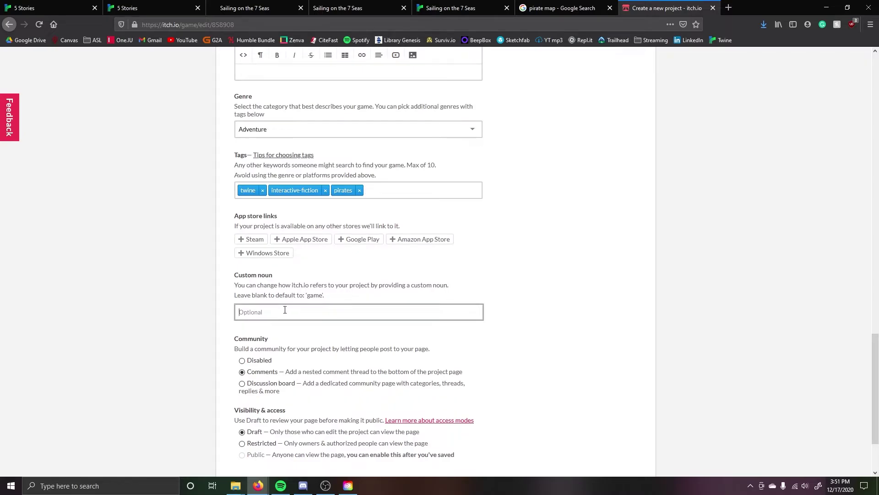
{"action": "type", "text": "Interactive Story"}
{"action": "scroll", "coordinate": [254, 358], "scroll_direction": "down", "scroll_amount": 2}
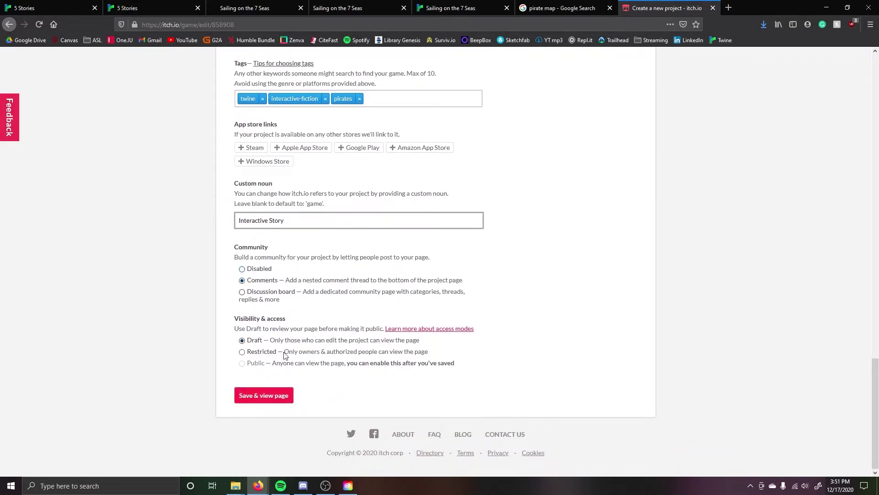
{"action": "left_click", "coordinate": [276, 397]}
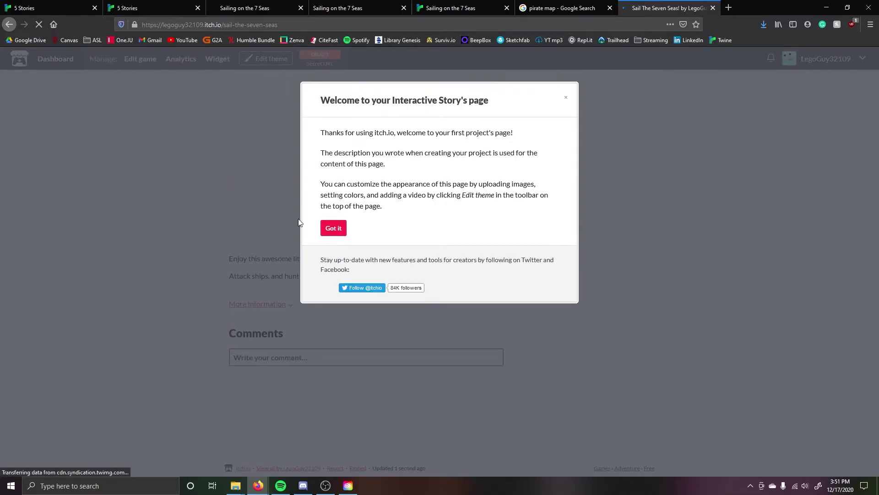
- Dismiss the welcome note, play full screen choosing to look for bounties, then exit full screen
{"action": "left_click", "coordinate": [340, 237]}
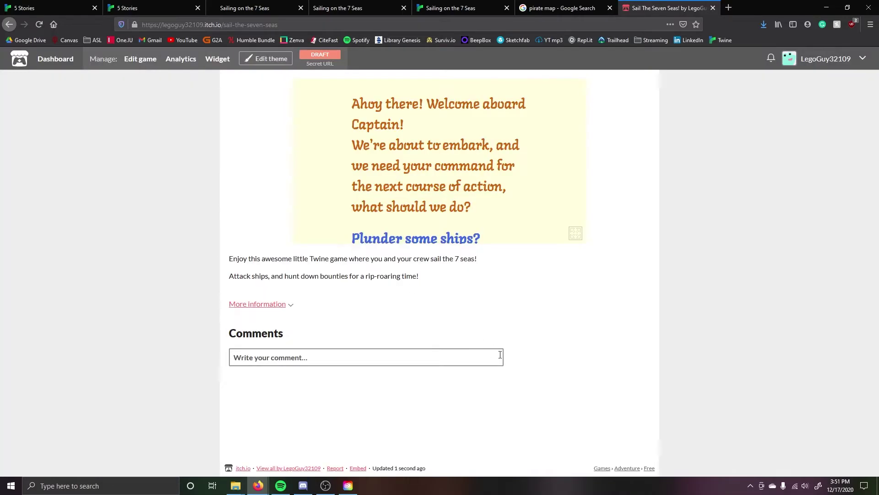
{"action": "left_click", "coordinate": [576, 233]}
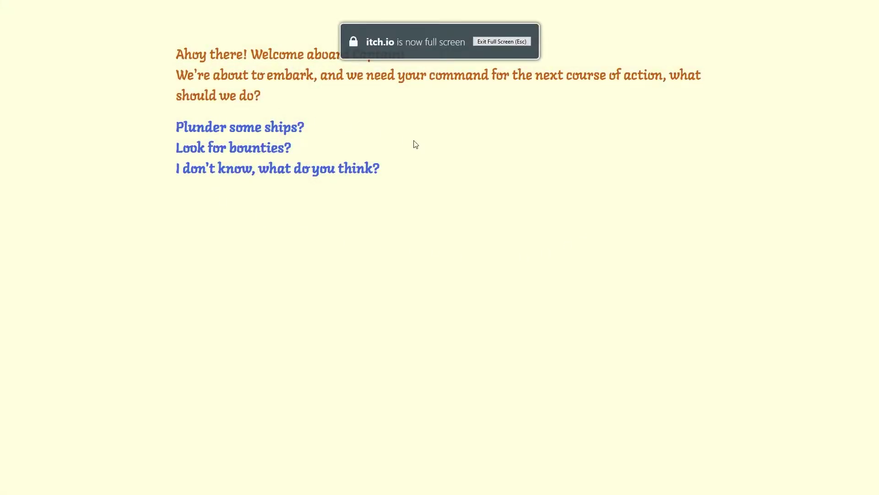
{"action": "left_click", "coordinate": [279, 150]}
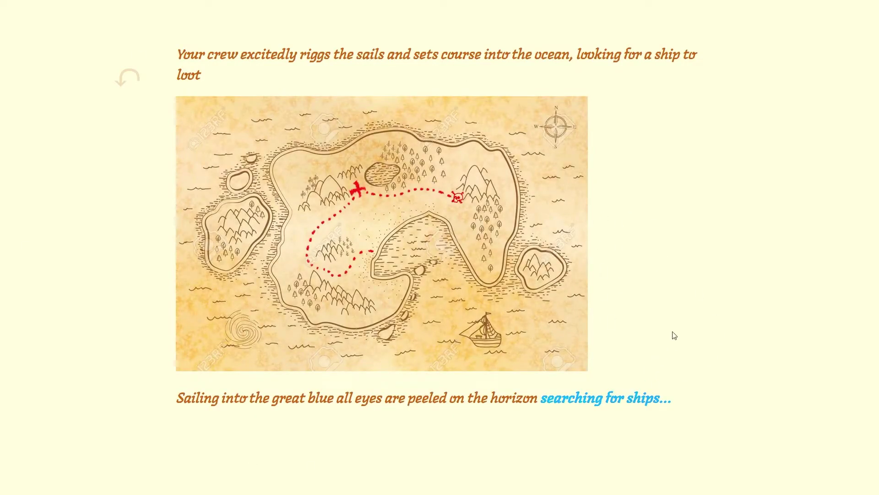
{"action": "key", "text": "Escape"}
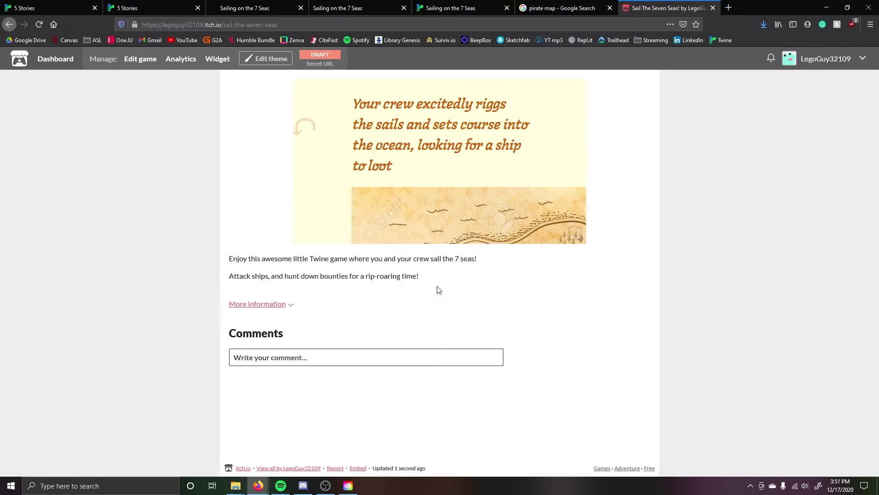
- Try yellow, cyan and blue secondary backgrounds and a blue, then slate grey main background
{"action": "left_click", "coordinate": [255, 61]}
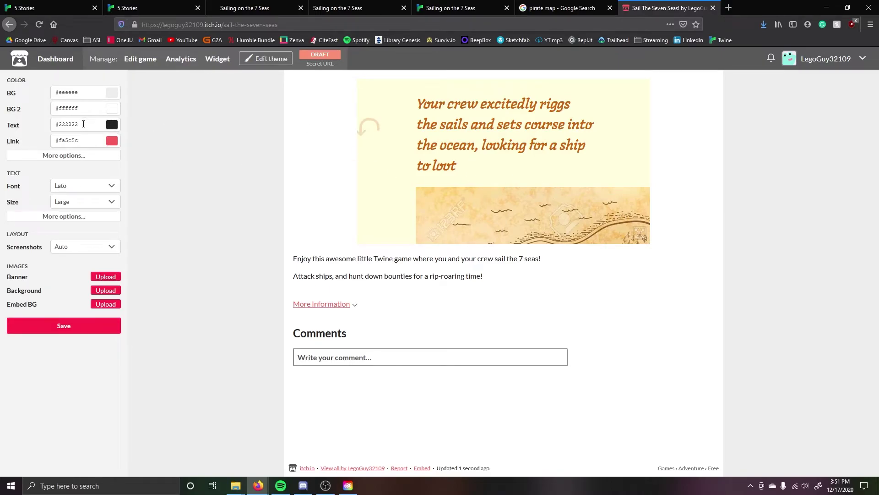
{"action": "left_click", "coordinate": [112, 110]}
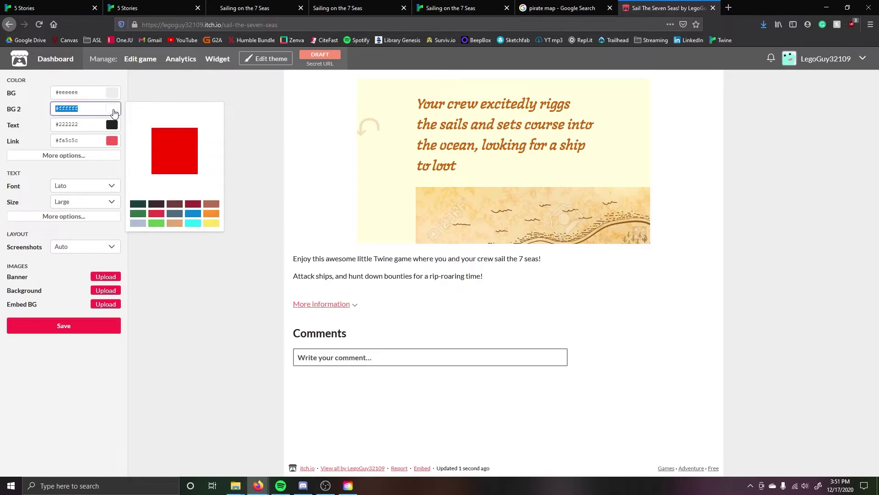
{"action": "left_click", "coordinate": [210, 224]}
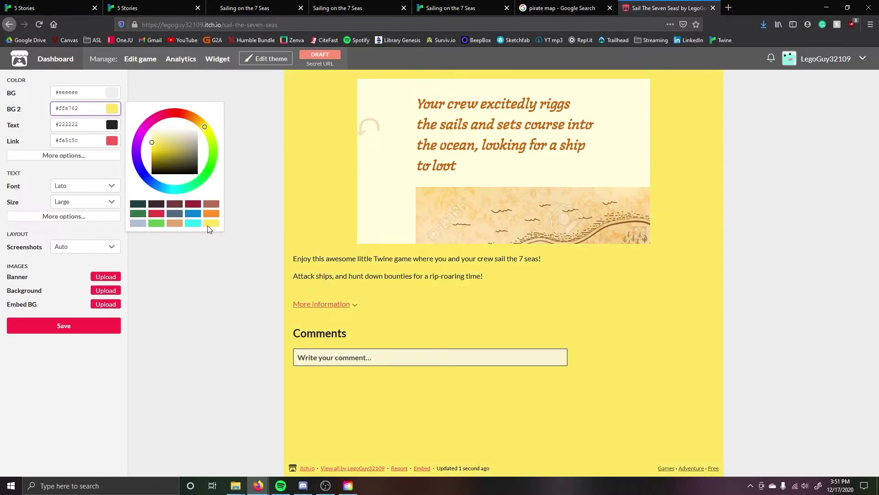
{"action": "left_click", "coordinate": [189, 224]}
{"action": "left_click", "coordinate": [192, 213]}
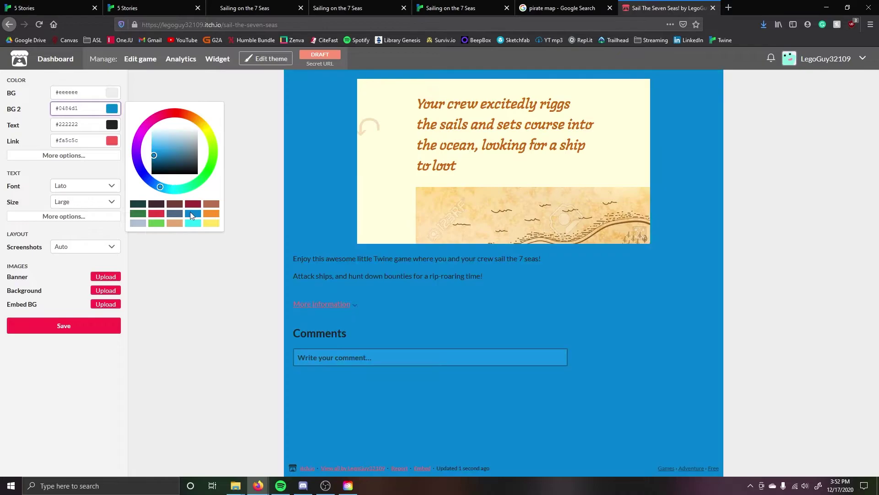
{"action": "left_click", "coordinate": [108, 94]}
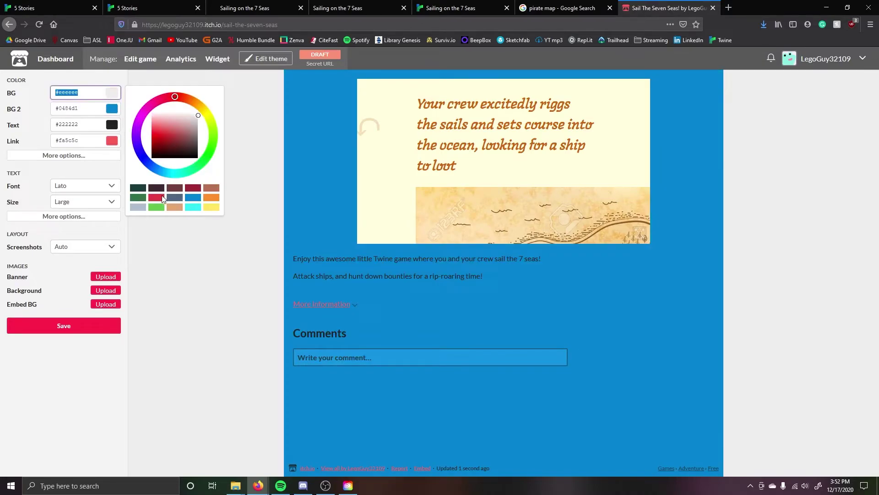
{"action": "left_click", "coordinate": [188, 199]}
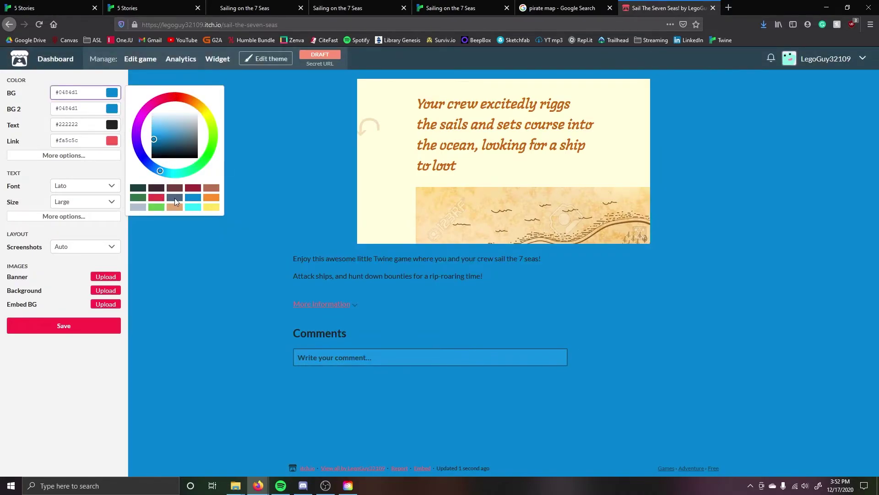
{"action": "left_click", "coordinate": [175, 197]}
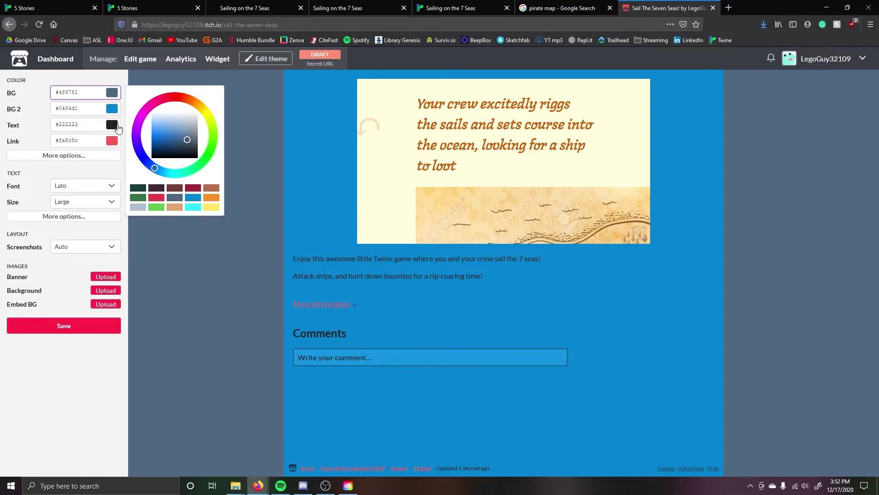
- Keep the Lato font after trying Sans Serif and Serif, make text Very Large, and save
{"action": "left_click", "coordinate": [103, 187]}
{"action": "left_click", "coordinate": [93, 232]}
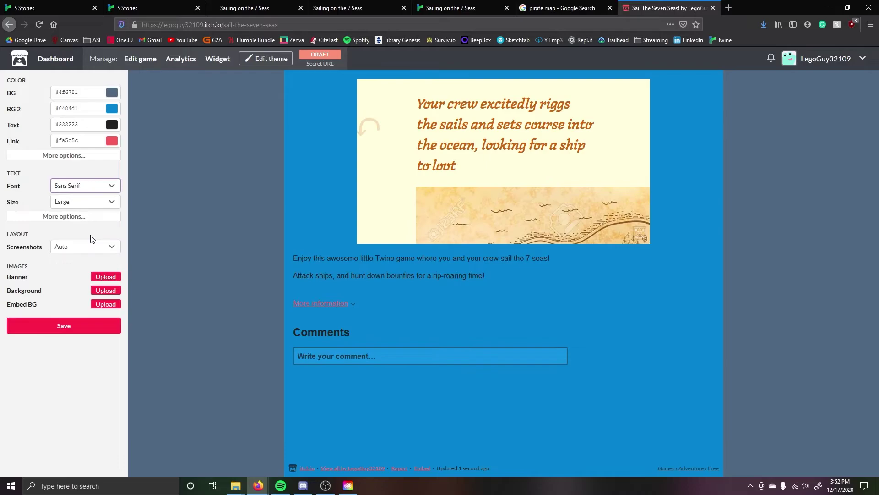
{"action": "left_click", "coordinate": [112, 187]}
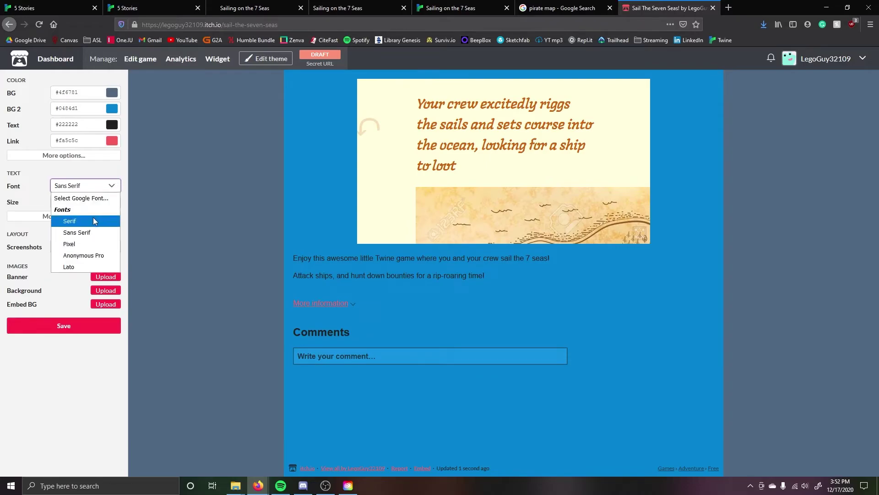
{"action": "left_click", "coordinate": [93, 217]}
{"action": "left_click", "coordinate": [112, 185]}
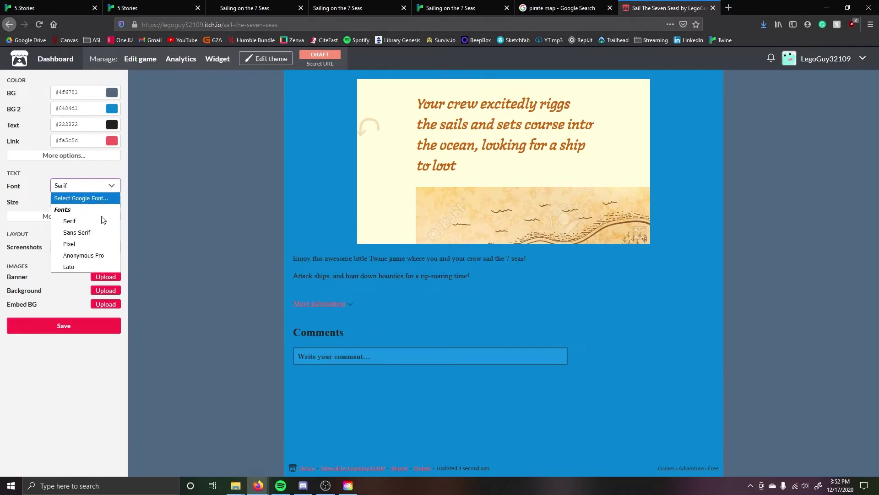
{"action": "left_click", "coordinate": [100, 266]}
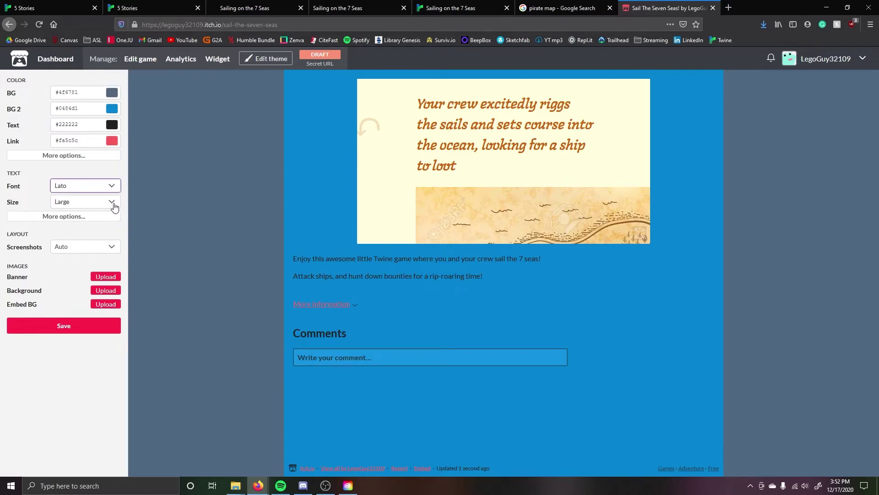
{"action": "left_click", "coordinate": [112, 203]}
{"action": "left_click", "coordinate": [96, 249]}
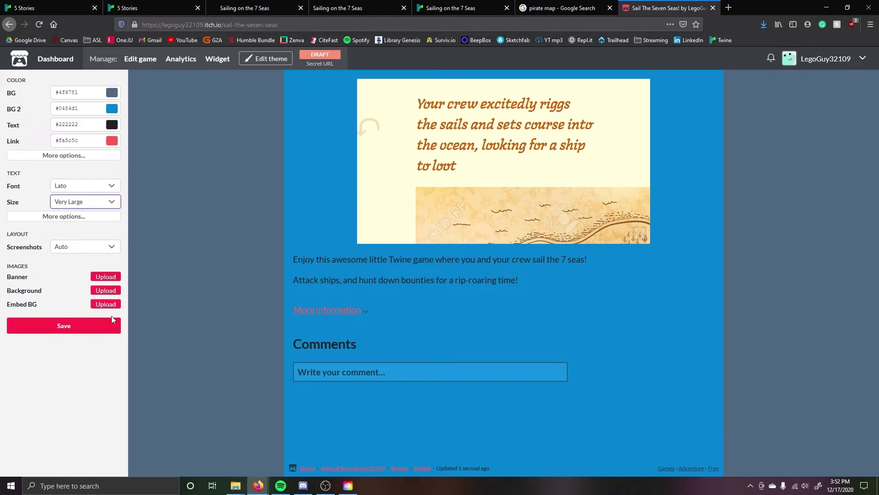
{"action": "left_click", "coordinate": [48, 326]}
{"action": "left_click", "coordinate": [60, 327]}
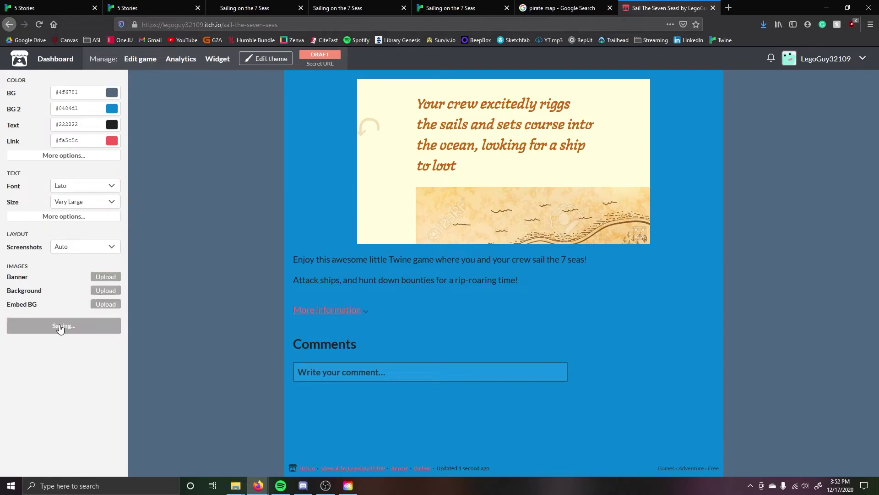
- Change the main background to light grey-blue #afbfd2 and the secondary to white #ffffff, then save
{"action": "left_click", "coordinate": [268, 59]}
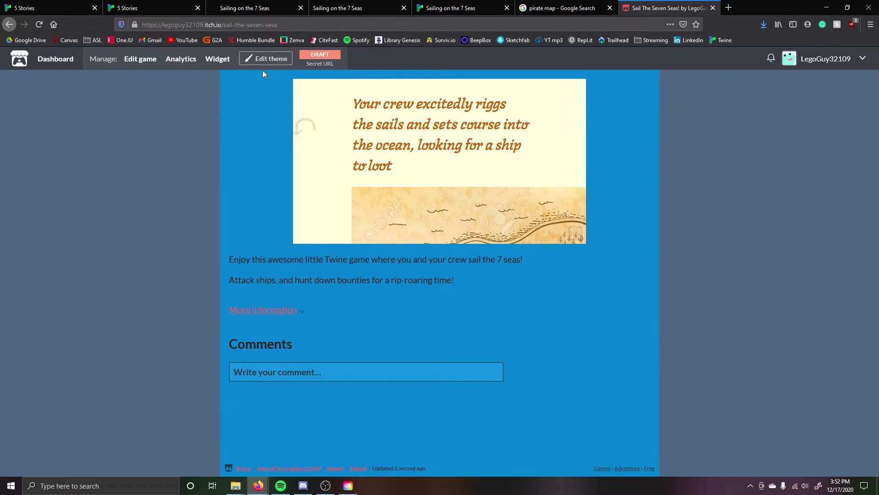
{"action": "left_click", "coordinate": [266, 59]}
{"action": "left_click", "coordinate": [112, 93]}
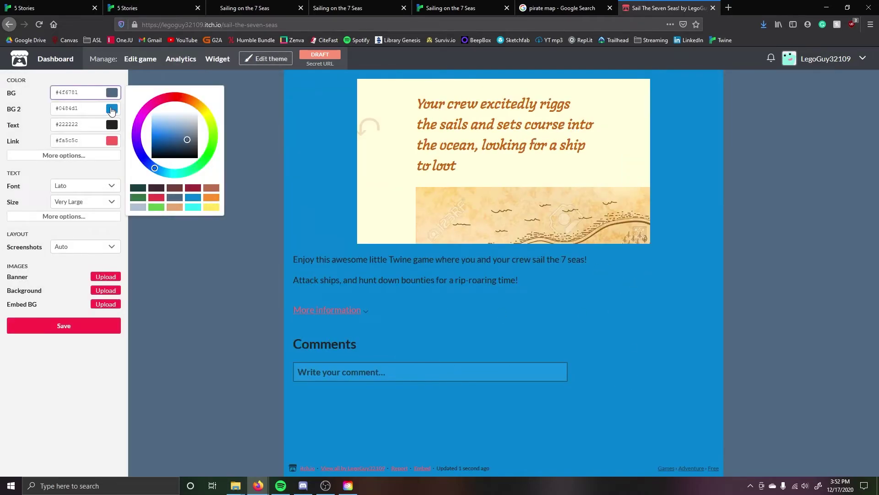
{"action": "left_click", "coordinate": [142, 204]}
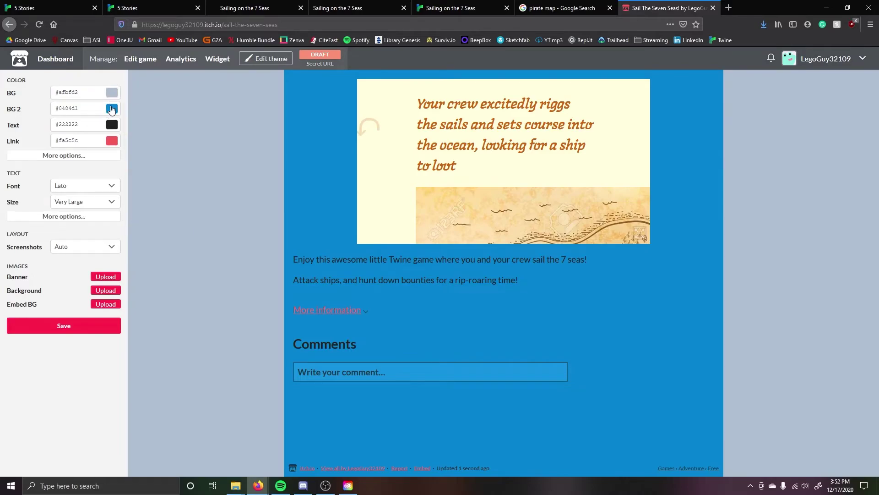
{"action": "left_click", "coordinate": [112, 109]}
{"action": "left_click_drag", "start_coordinate": [167, 147], "coordinate": [145, 118]}
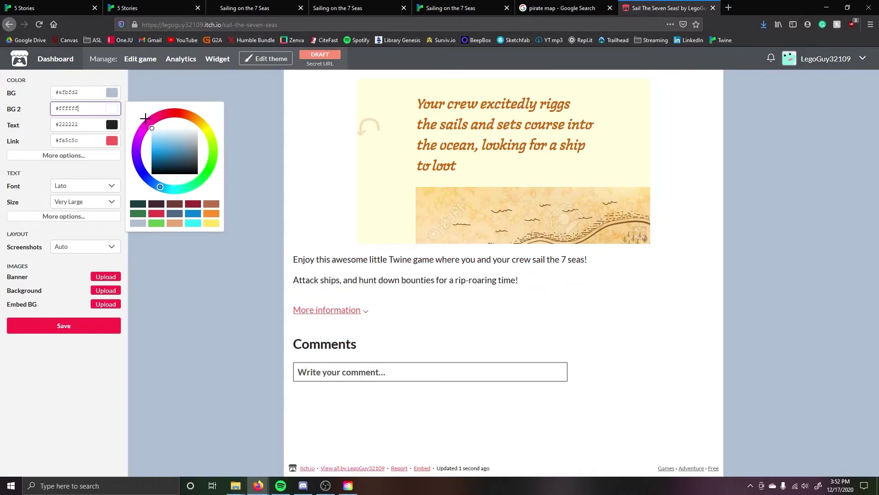
{"action": "left_click", "coordinate": [231, 286]}
{"action": "left_click", "coordinate": [102, 329]}
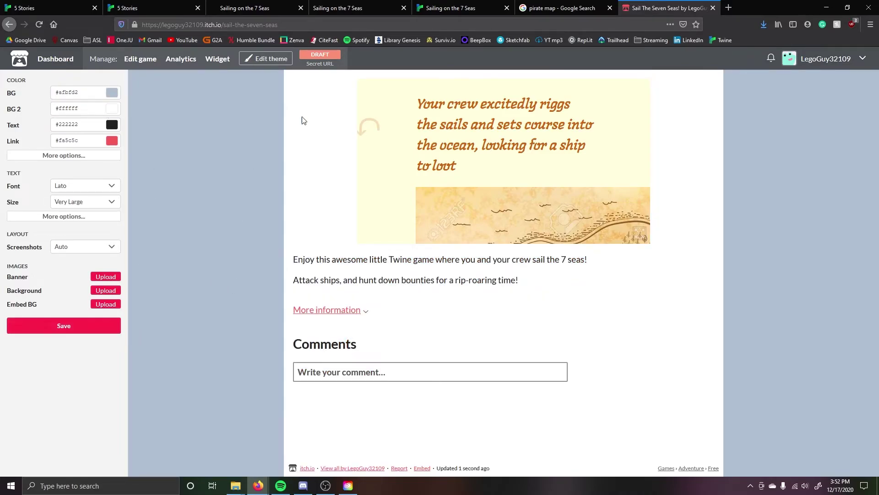
{"action": "left_click", "coordinate": [261, 58]}
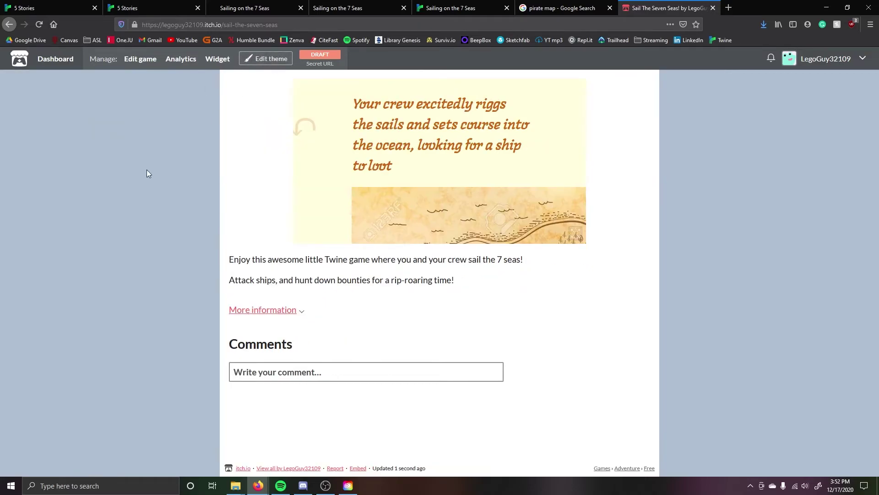
- Change Visibility & access to Public, save the project, and view the game page
{"action": "left_click", "coordinate": [323, 56]}
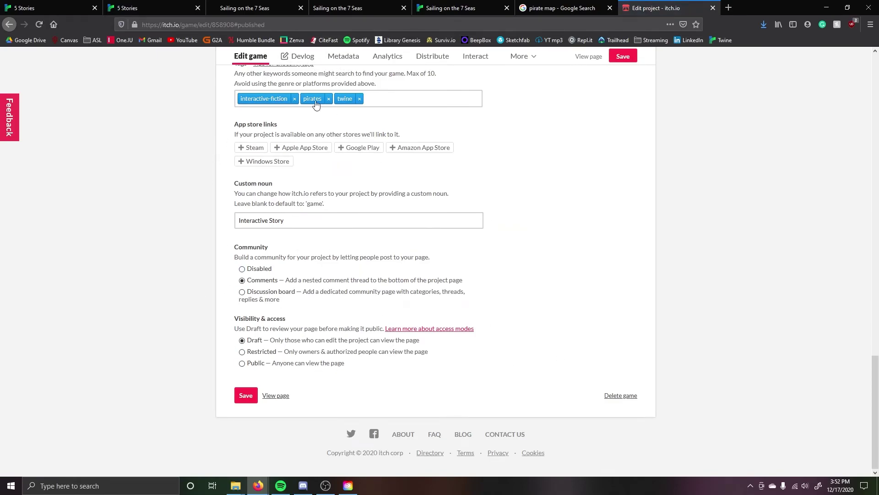
{"action": "scroll", "coordinate": [267, 91], "scroll_direction": "up", "scroll_amount": 6}
{"action": "scroll", "coordinate": [288, 387], "scroll_direction": "down", "scroll_amount": 6}
{"action": "left_click", "coordinate": [256, 363]}
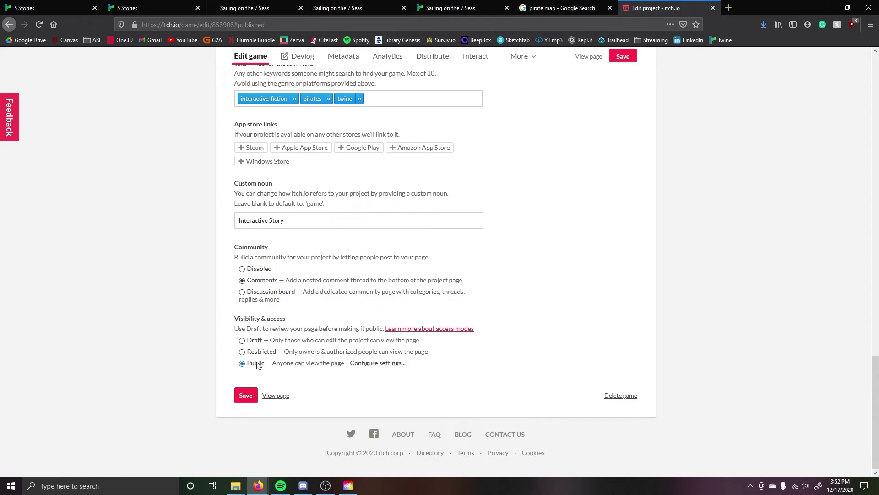
{"action": "left_click", "coordinate": [364, 364]}
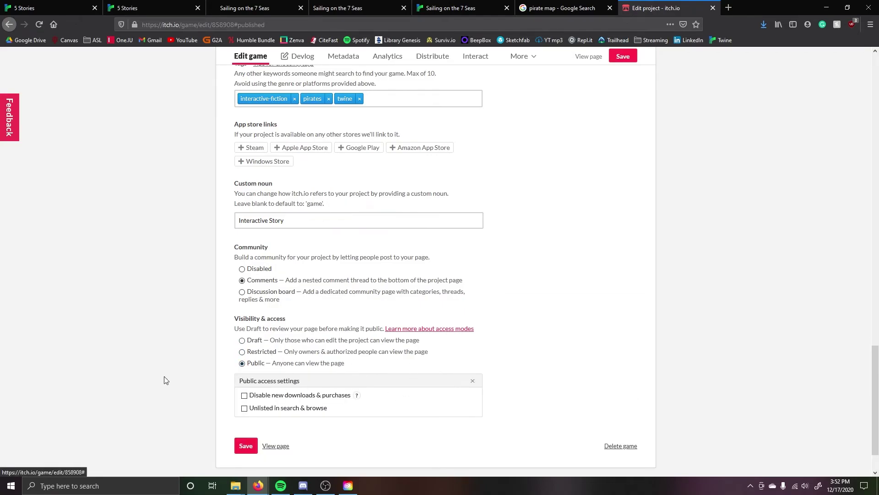
{"action": "left_click", "coordinate": [472, 380]}
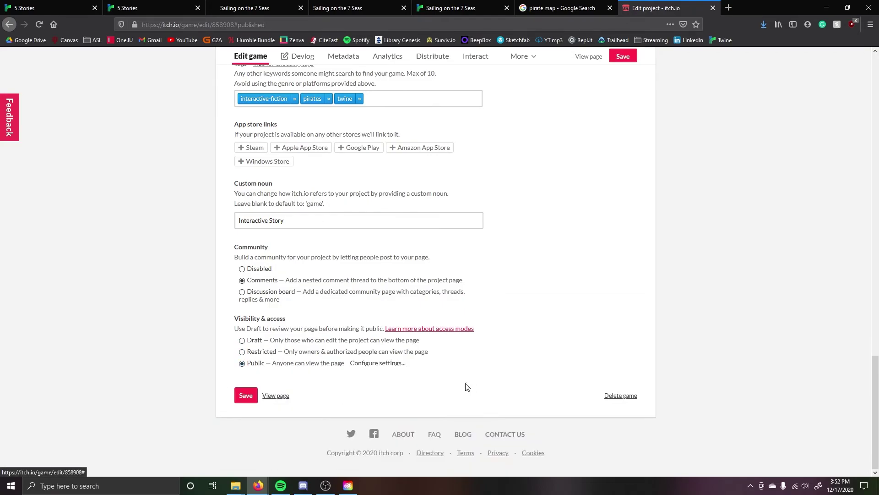
{"action": "left_click", "coordinate": [246, 395]}
{"action": "scroll", "coordinate": [492, 287], "scroll_direction": "up", "scroll_amount": 7}
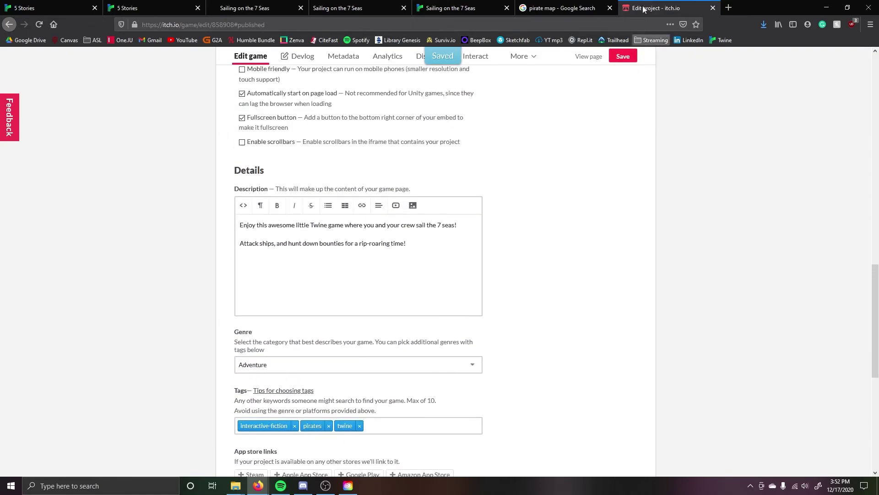
{"action": "left_click", "coordinate": [596, 57]}
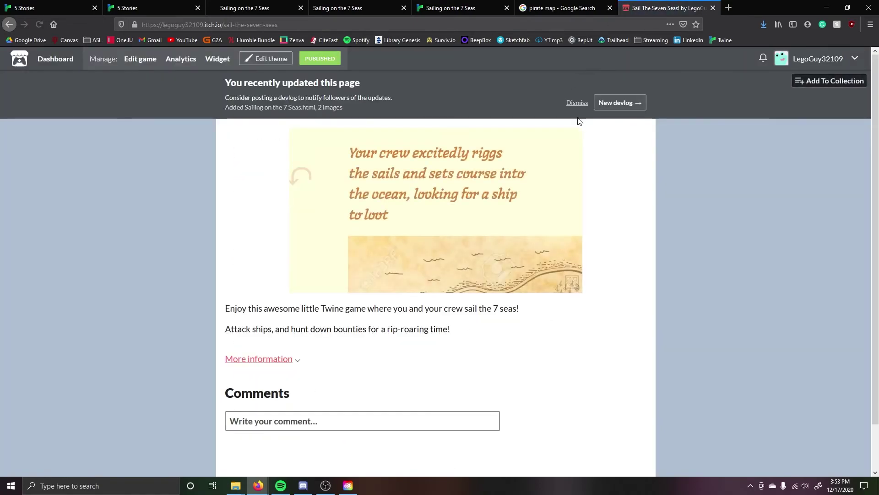
- Dismiss the 'You recently updated this page' banner and select the page's web address
{"action": "left_click", "coordinate": [578, 103]}
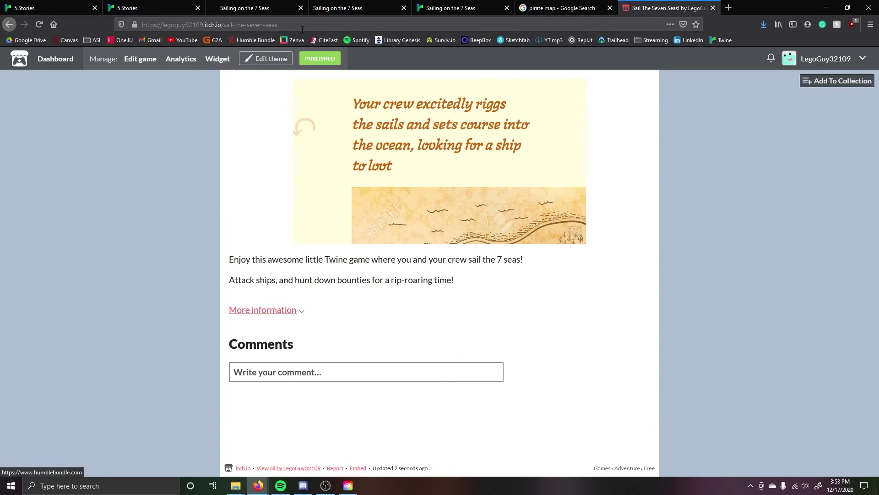
{"action": "left_click", "coordinate": [101, 26]}
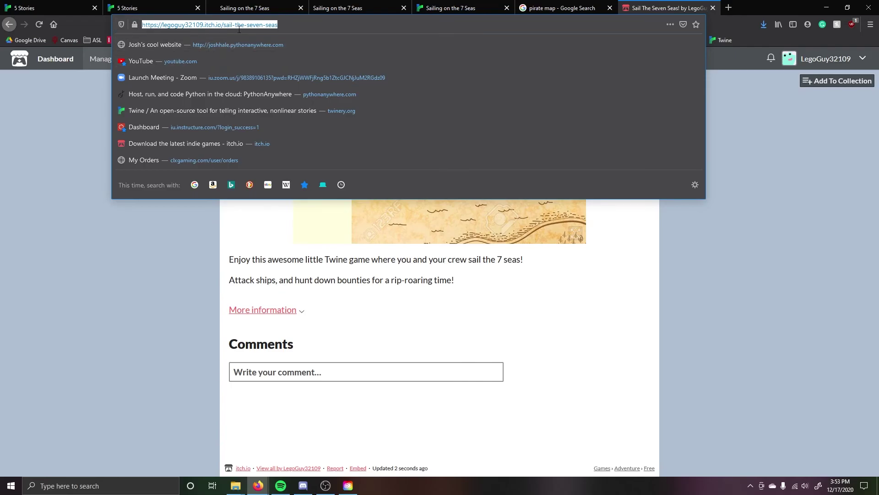
{"action": "left_click", "coordinate": [109, 289]}
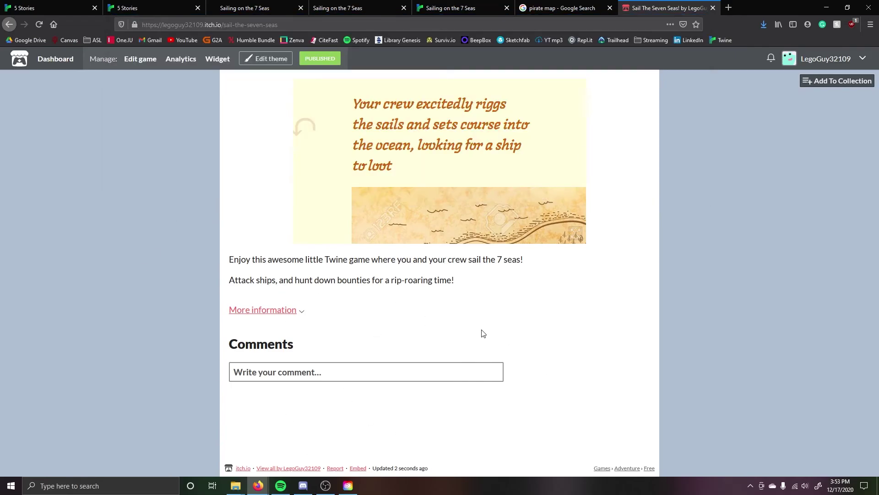